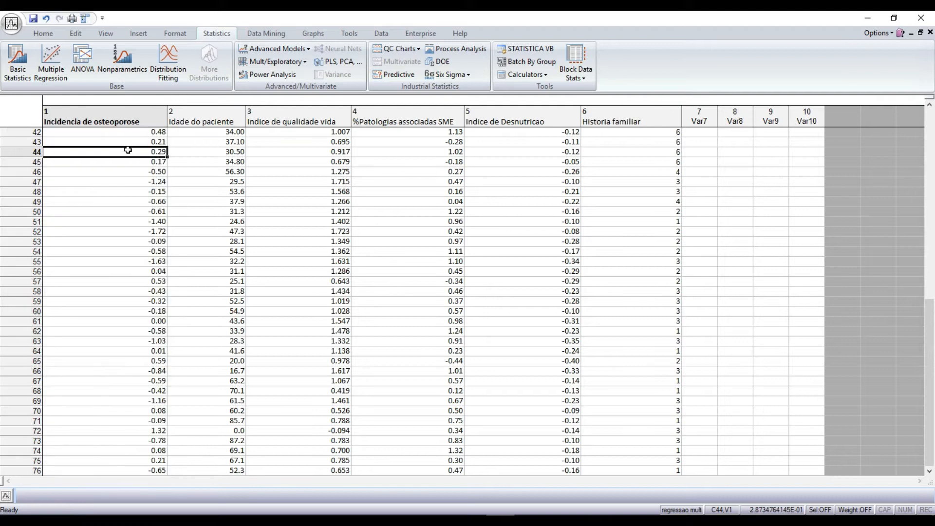
- Examine the predictor columns of the data sheet, from Idade do paciente to Historia familiar
{"action": "left_click", "coordinate": [209, 113]}
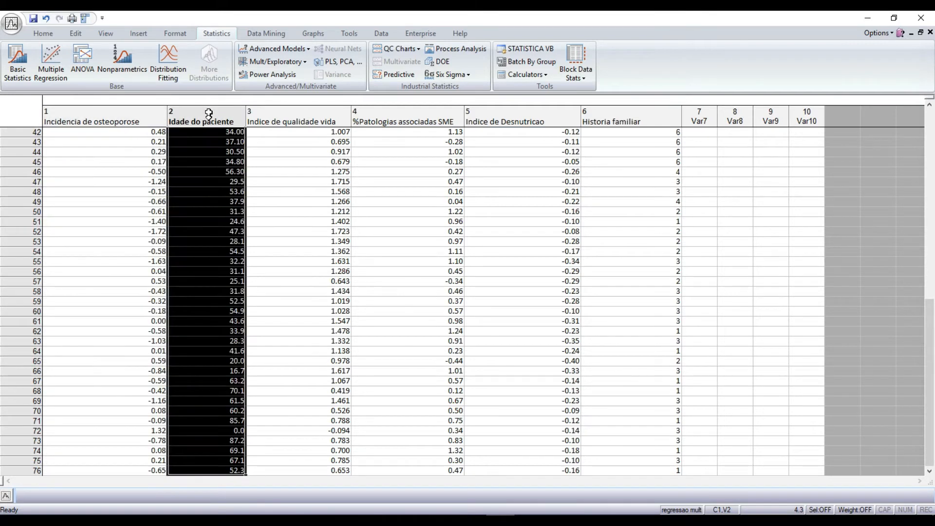
{"action": "left_click", "coordinate": [272, 114]}
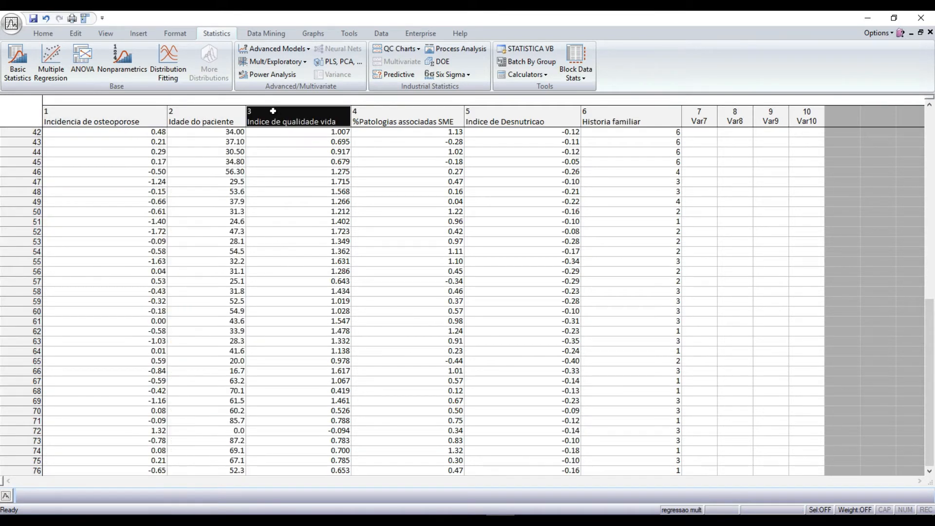
{"action": "left_click", "coordinate": [384, 111]}
{"action": "left_click", "coordinate": [513, 122]}
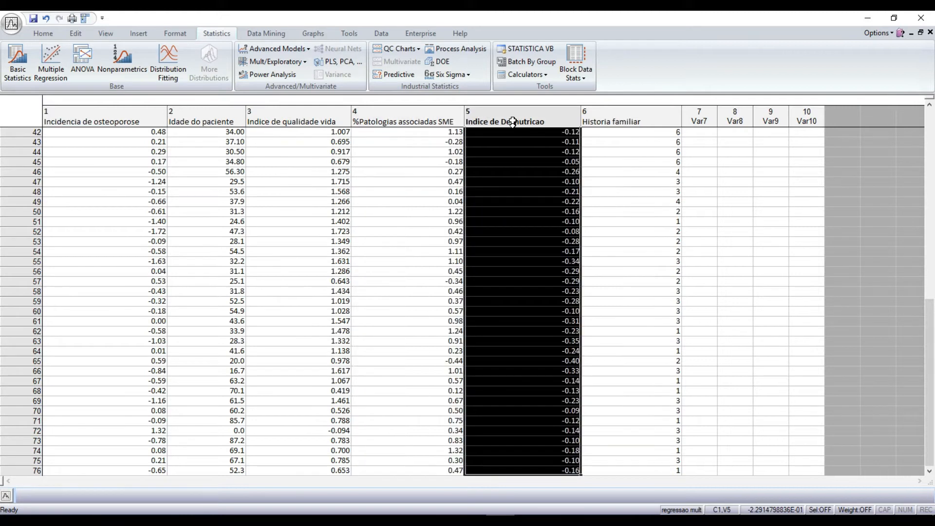
{"action": "left_click", "coordinate": [632, 119]}
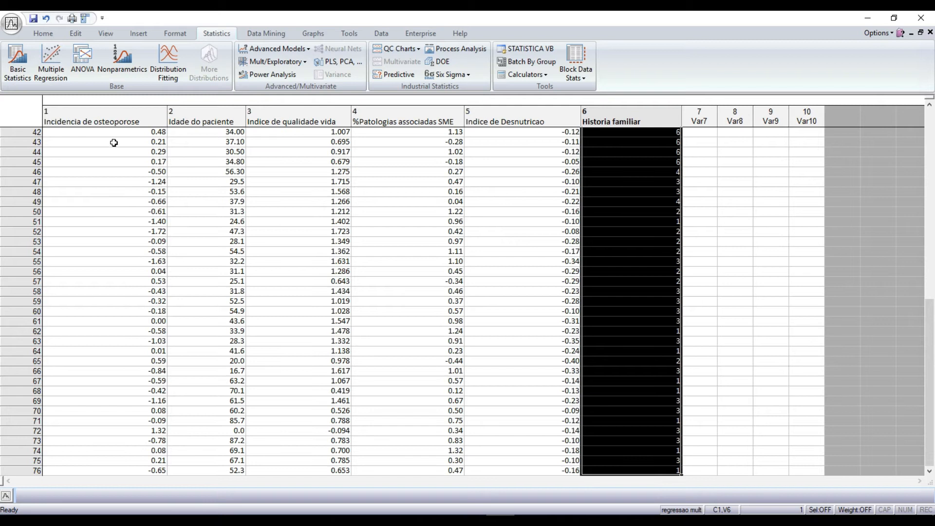
{"action": "left_click", "coordinate": [206, 112]}
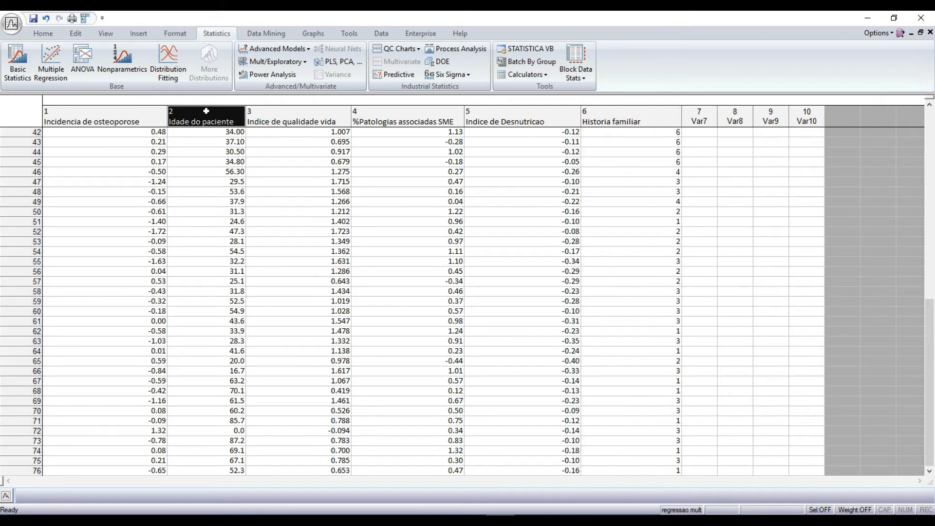
{"action": "left_click", "coordinate": [297, 116]}
{"action": "left_click", "coordinate": [403, 115]}
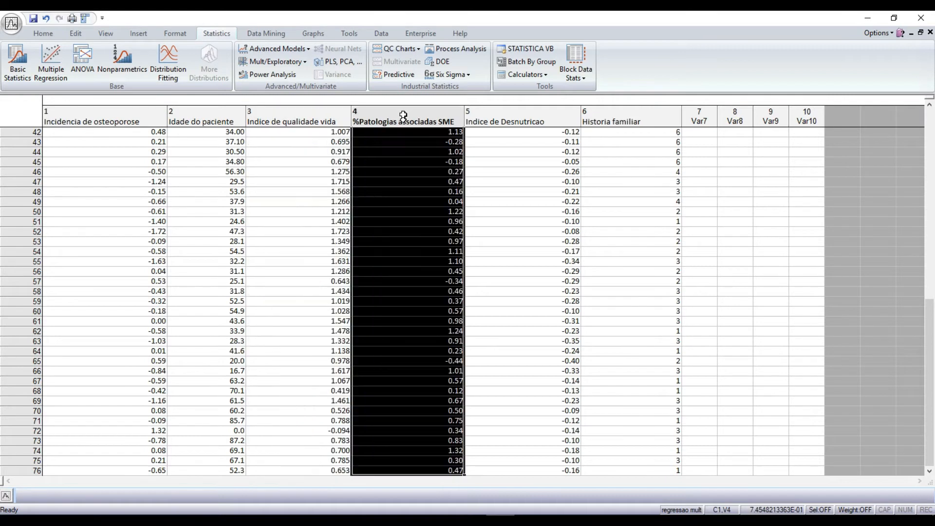
{"action": "left_click", "coordinate": [508, 118]}
{"action": "left_click", "coordinate": [614, 115]}
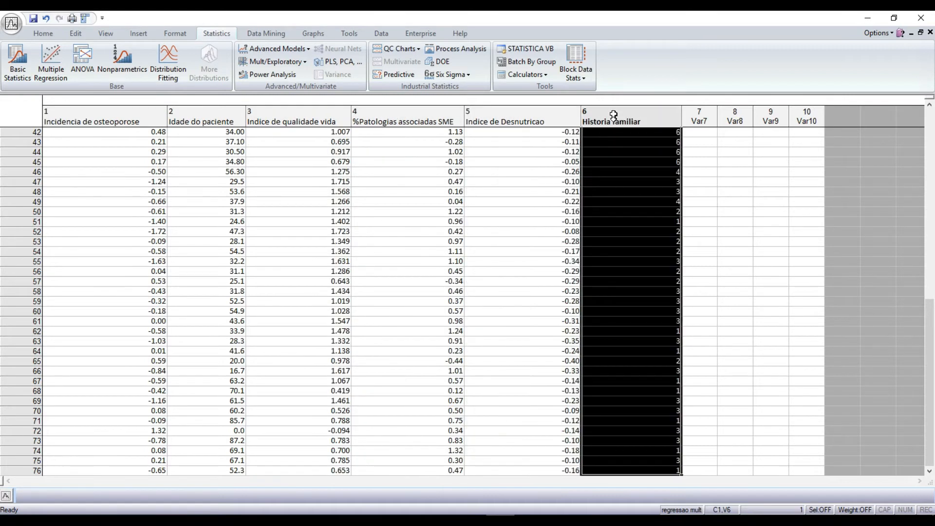
{"action": "left_click", "coordinate": [524, 117]}
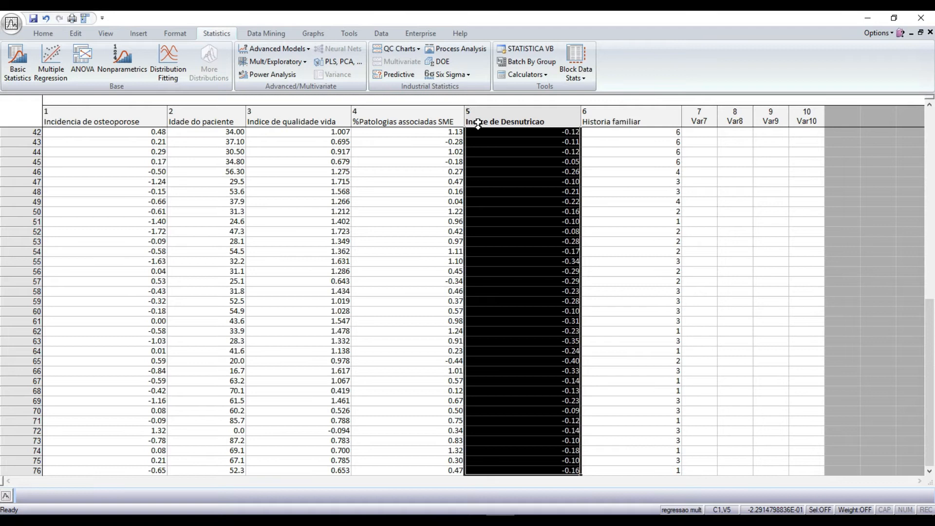
{"action": "left_click", "coordinate": [413, 114]}
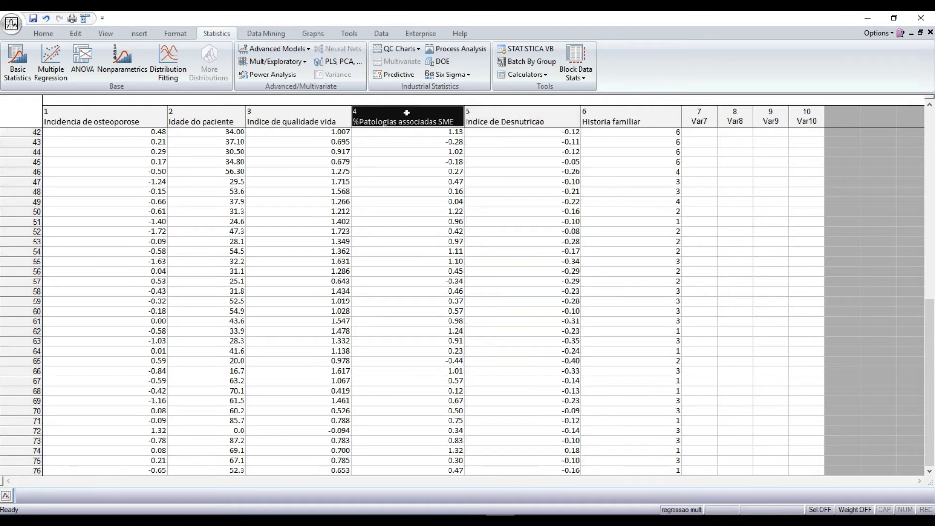
{"action": "left_click", "coordinate": [310, 114]}
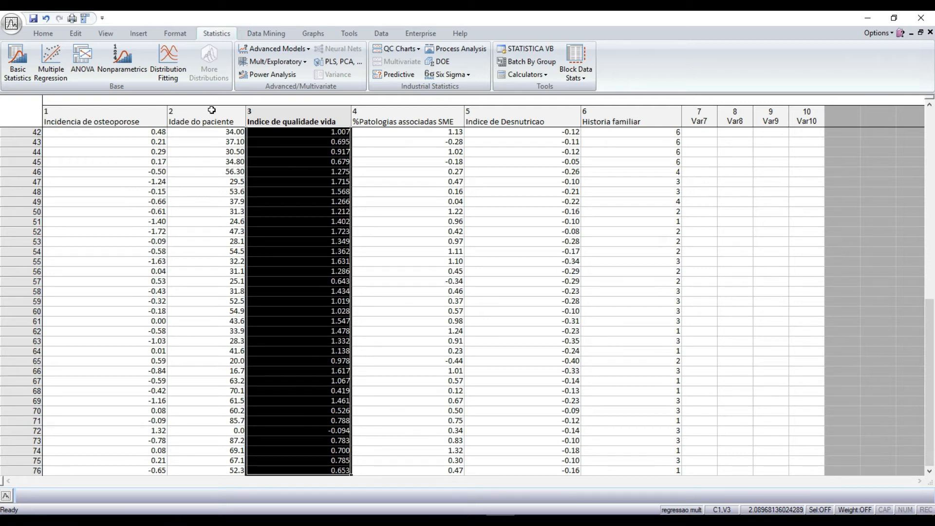
- Set up a 2D histogram with variables 2 to 6, from Idade do paciente to Historia familiar
{"action": "left_click", "coordinate": [308, 34]}
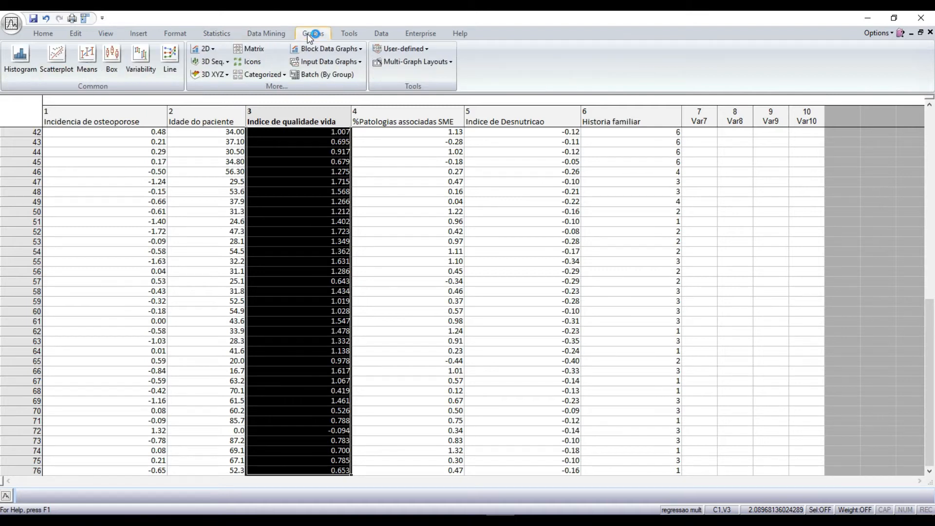
{"action": "left_click", "coordinate": [214, 50]}
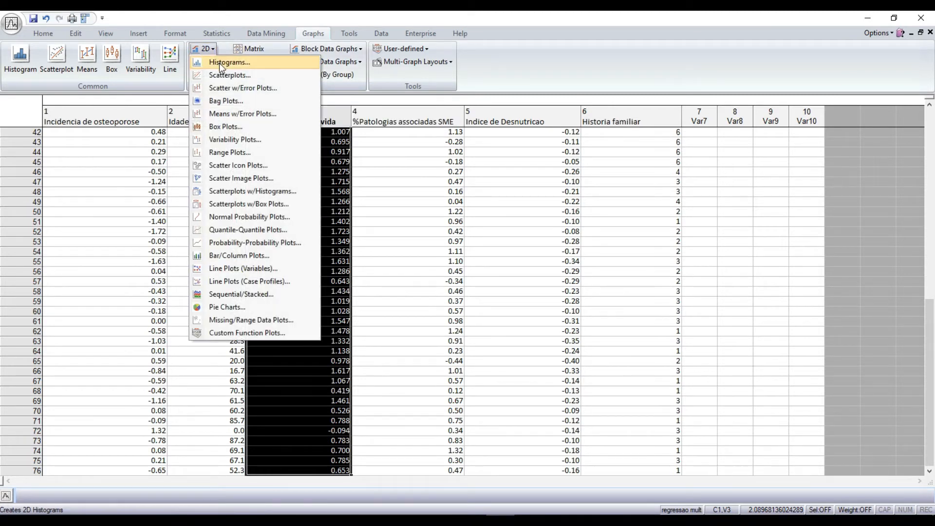
{"action": "left_click", "coordinate": [219, 62]}
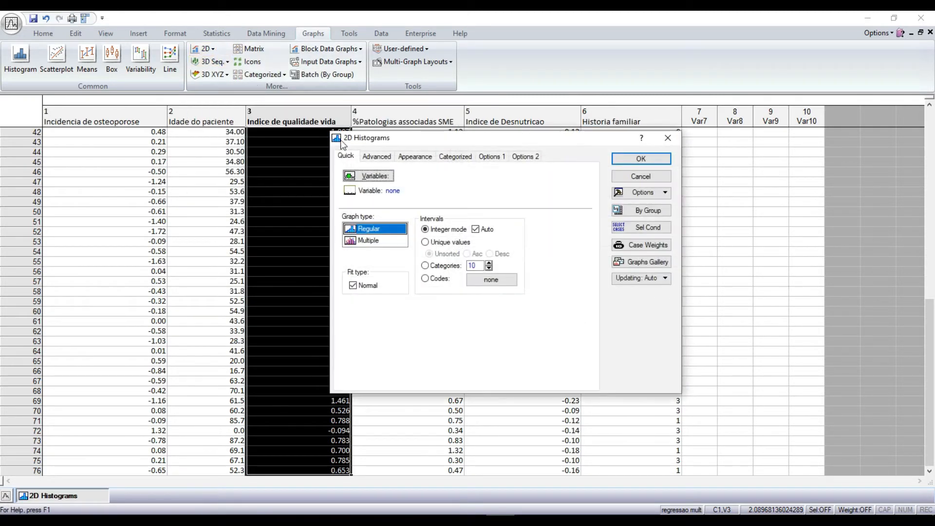
{"action": "left_click", "coordinate": [372, 177]}
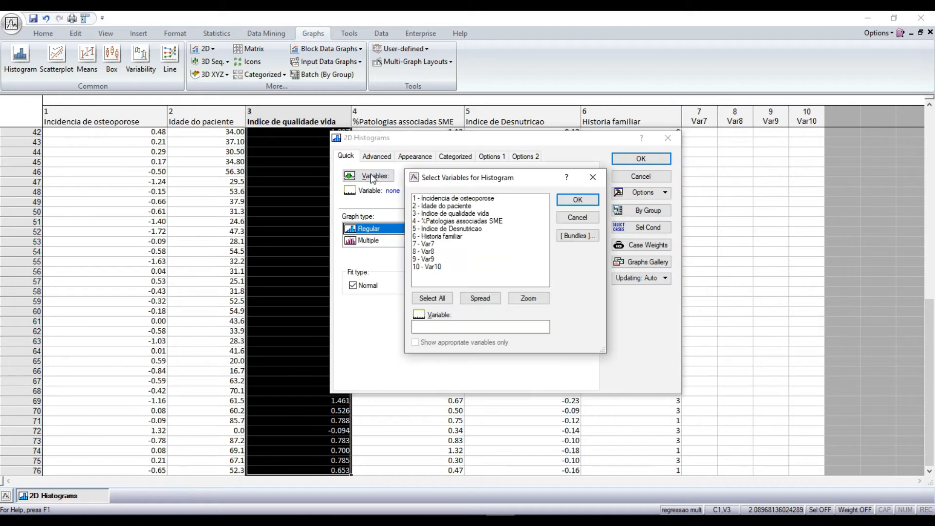
{"action": "left_click", "coordinate": [445, 206]}
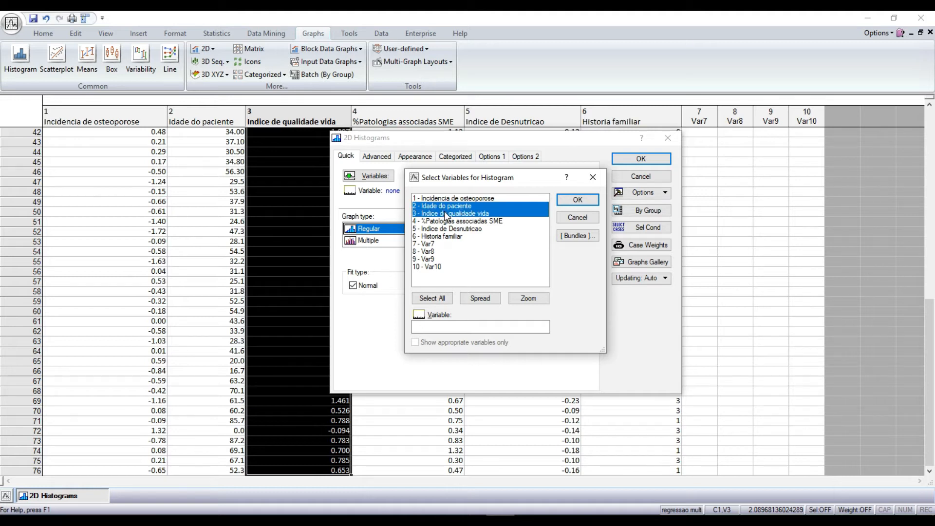
{"action": "left_click", "coordinate": [449, 222], "text": "shift"}
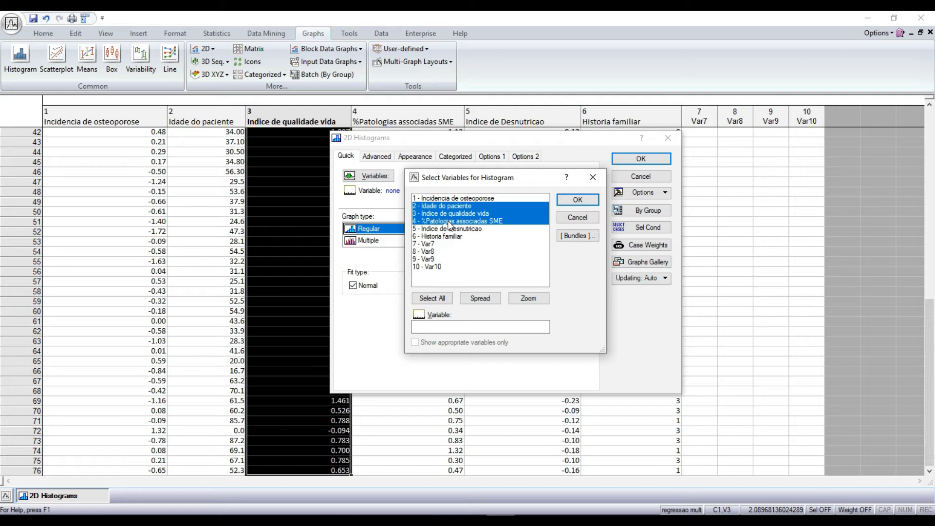
{"action": "left_click_drag", "start_coordinate": [450, 226], "coordinate": [453, 236]}
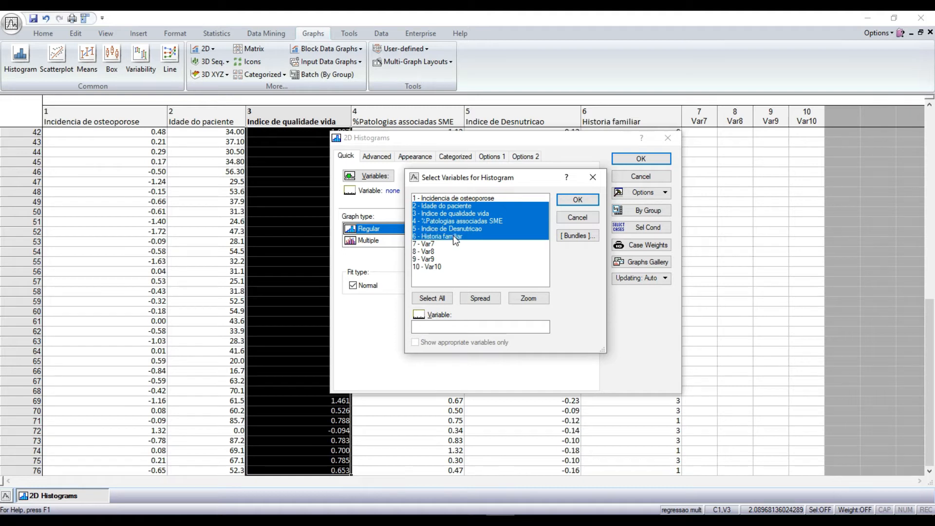
{"action": "left_click", "coordinate": [565, 200]}
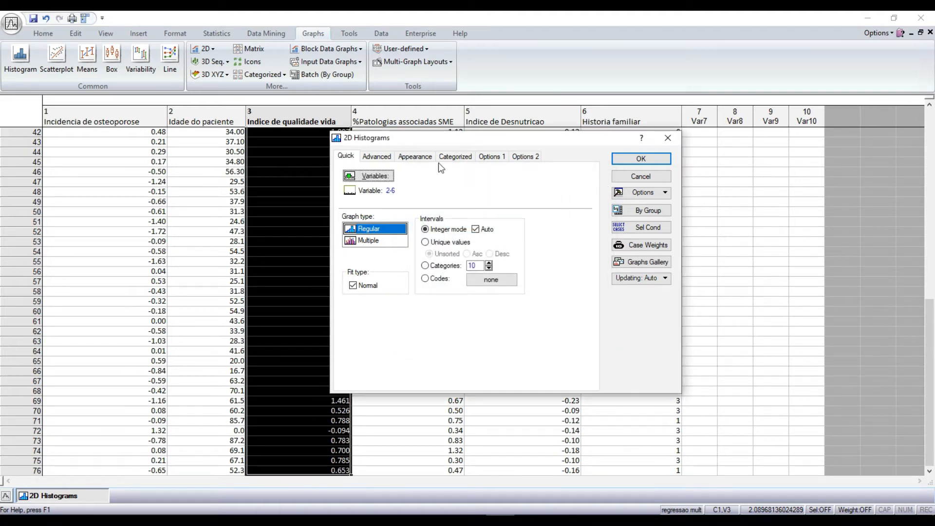
- Include the Shapiro-Wilk test in the histogram statistics and generate the graphs
{"action": "left_click", "coordinate": [390, 161]}
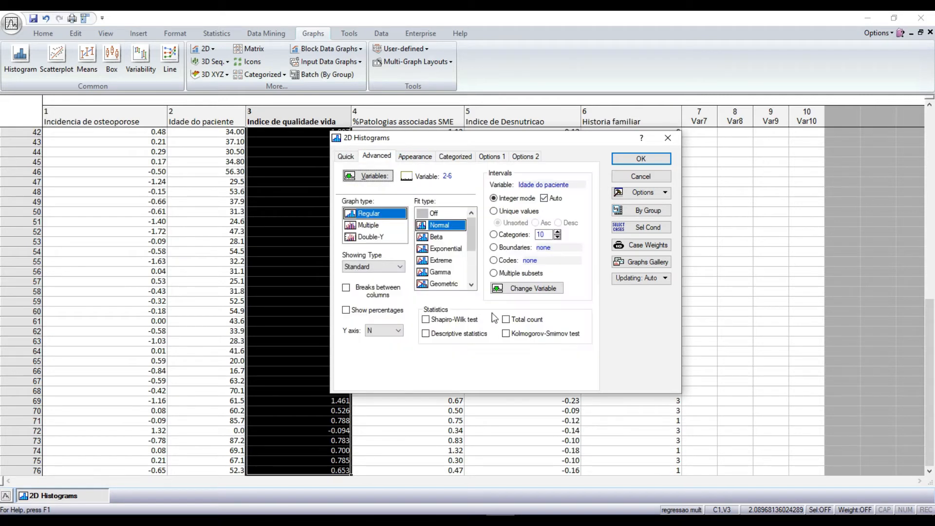
{"action": "left_click", "coordinate": [426, 321]}
{"action": "left_click", "coordinate": [643, 159]}
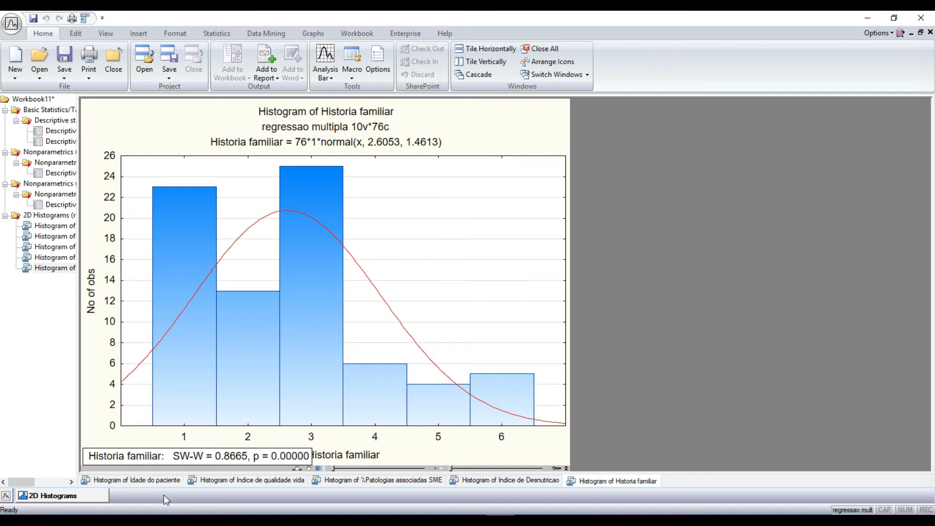
- Review the Shapiro-Wilk result on each of the five histograms, and close the results workbook to return to the data sheet
{"action": "left_click", "coordinate": [149, 483]}
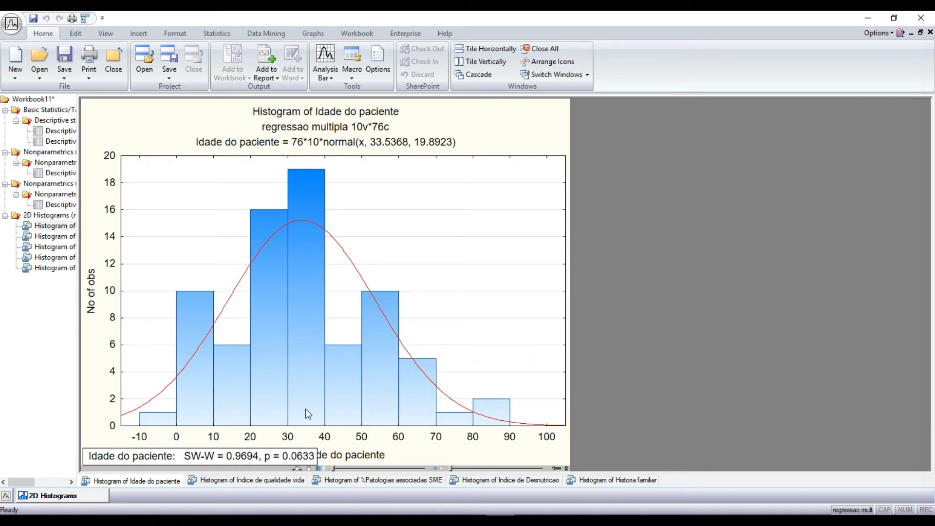
{"action": "left_click", "coordinate": [241, 481]}
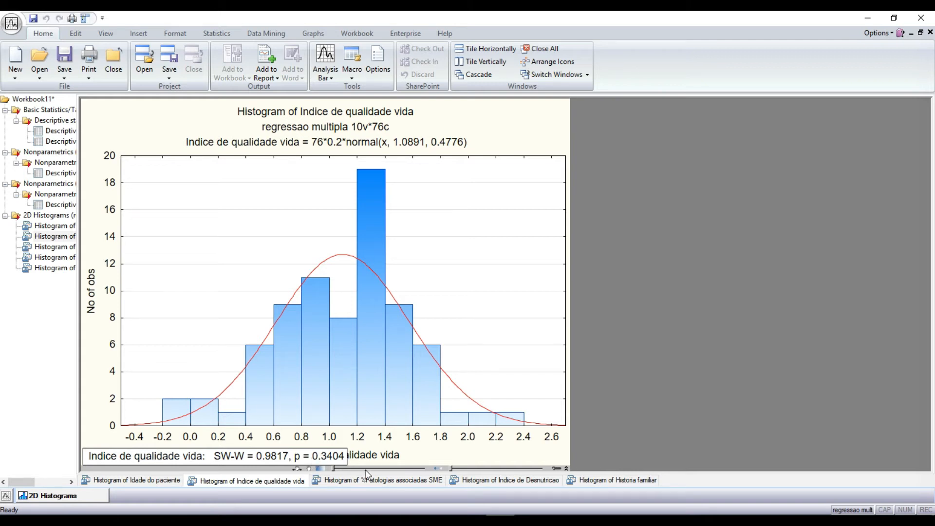
{"action": "left_click", "coordinate": [381, 481]}
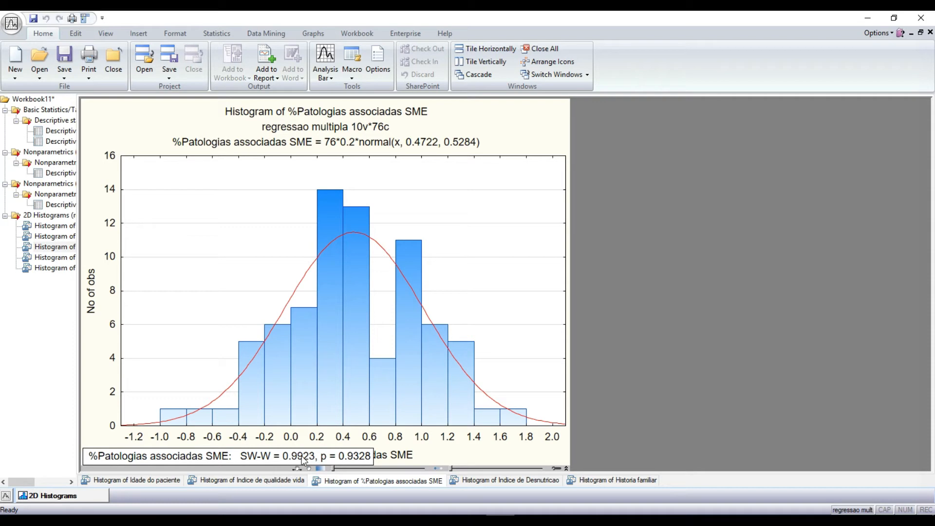
{"action": "left_click", "coordinate": [504, 481]}
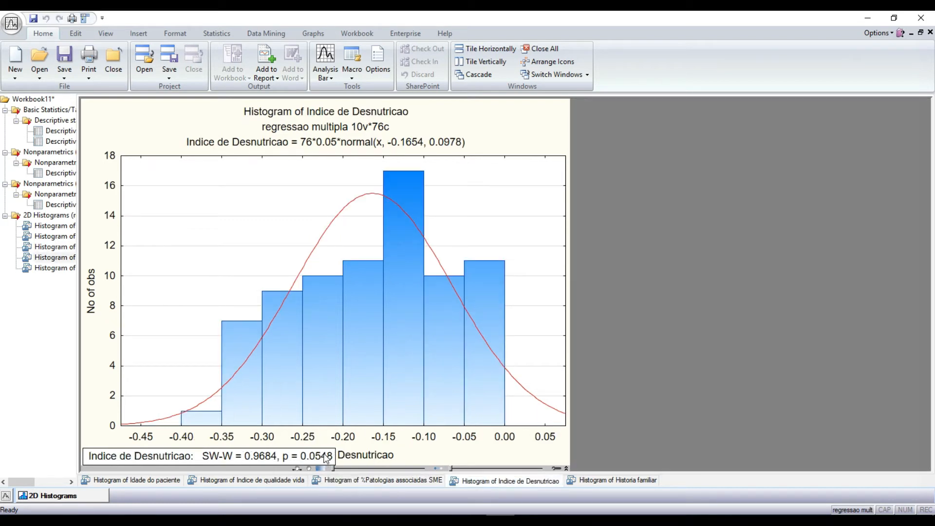
{"action": "left_click", "coordinate": [610, 480]}
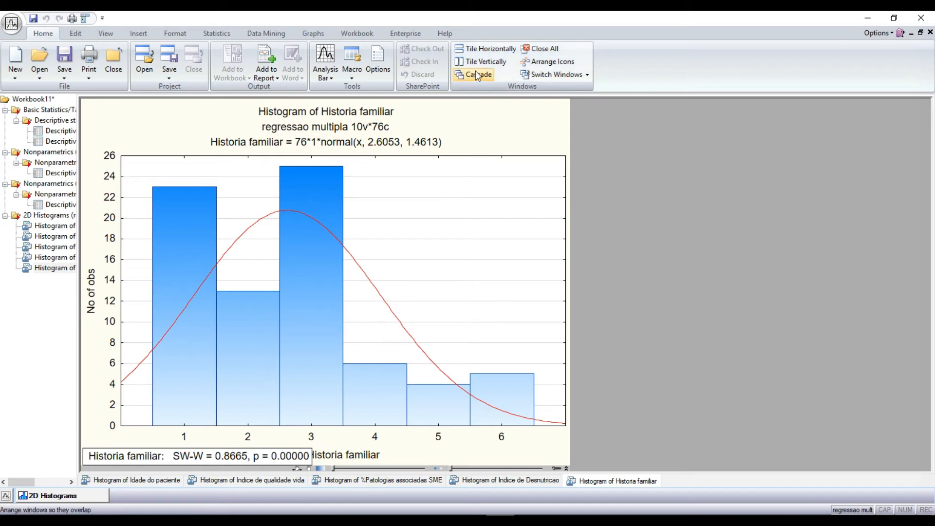
{"action": "left_click", "coordinate": [536, 48]}
{"action": "left_click", "coordinate": [470, 294]}
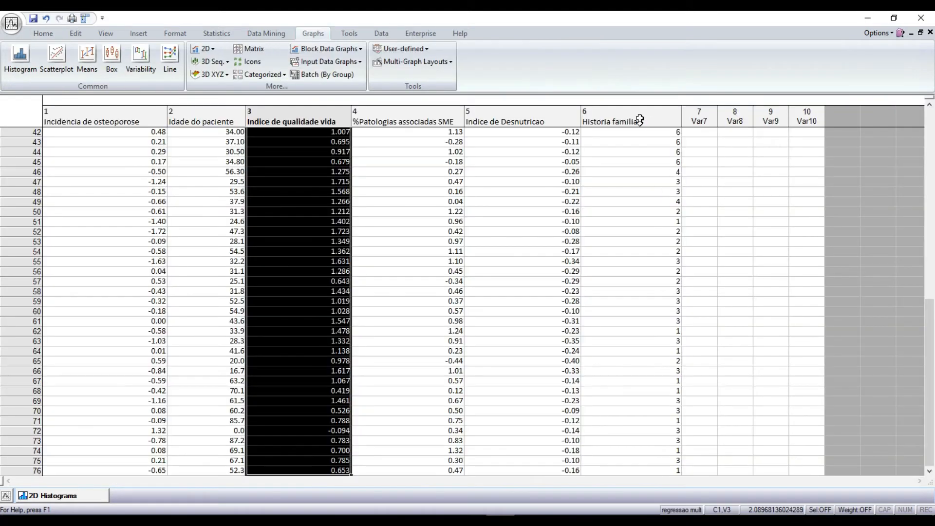
- Copy the entire Historia familiar column from the data sheet
{"action": "left_click", "coordinate": [644, 141]}
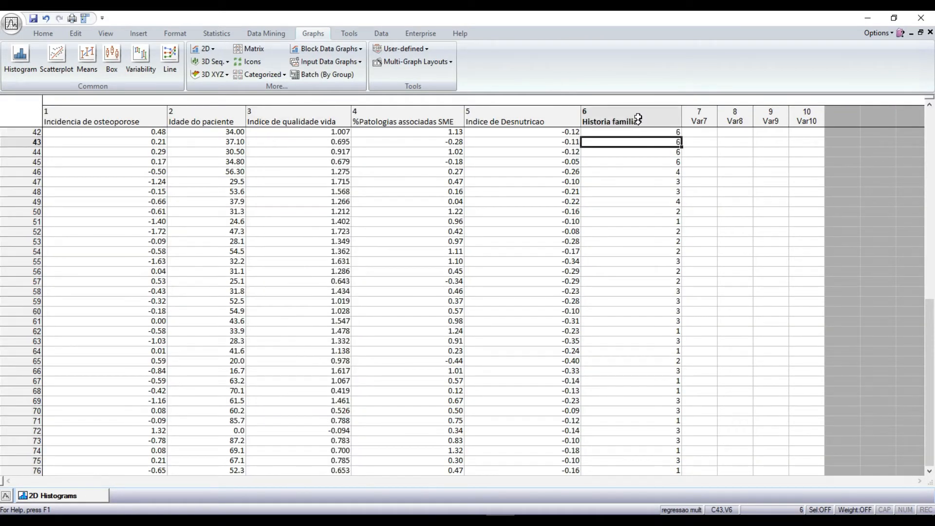
{"action": "left_click", "coordinate": [638, 119]}
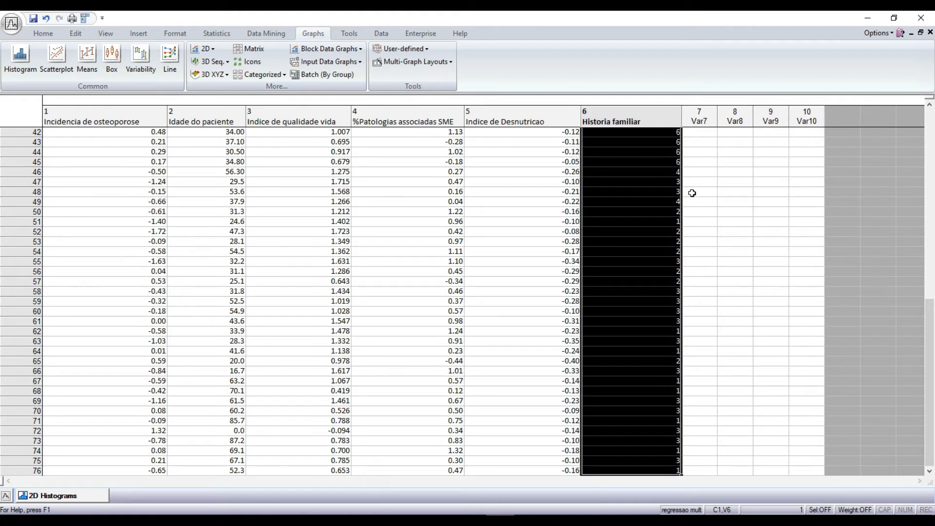
{"action": "left_click_drag", "start_coordinate": [930, 337], "coordinate": [931, 141]}
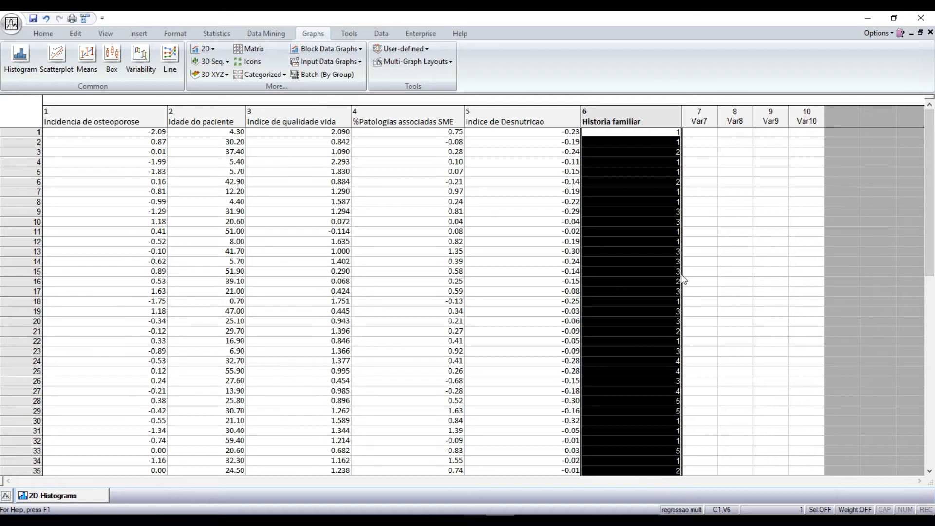
{"action": "mouse_move", "coordinate": [614, 520]}
{"action": "left_click", "coordinate": [605, 501]}
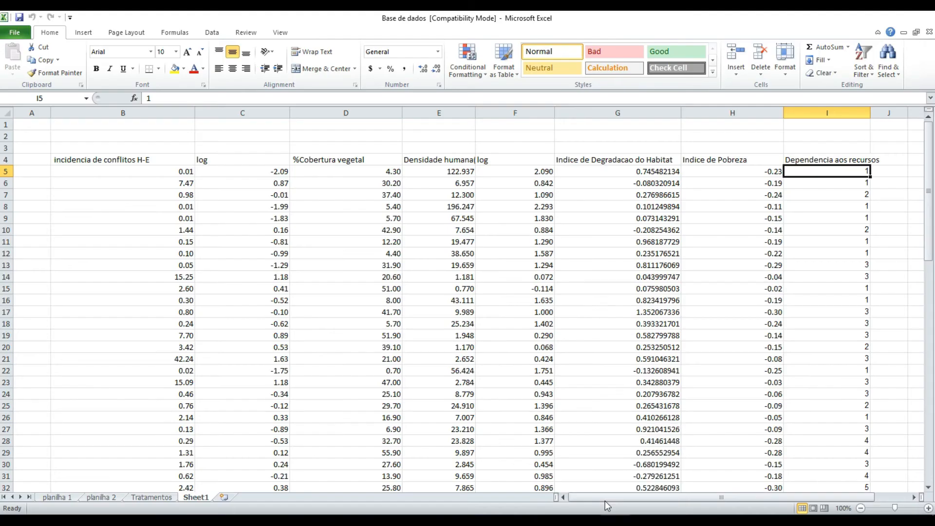
{"action": "key", "text": "alt+Tab"}
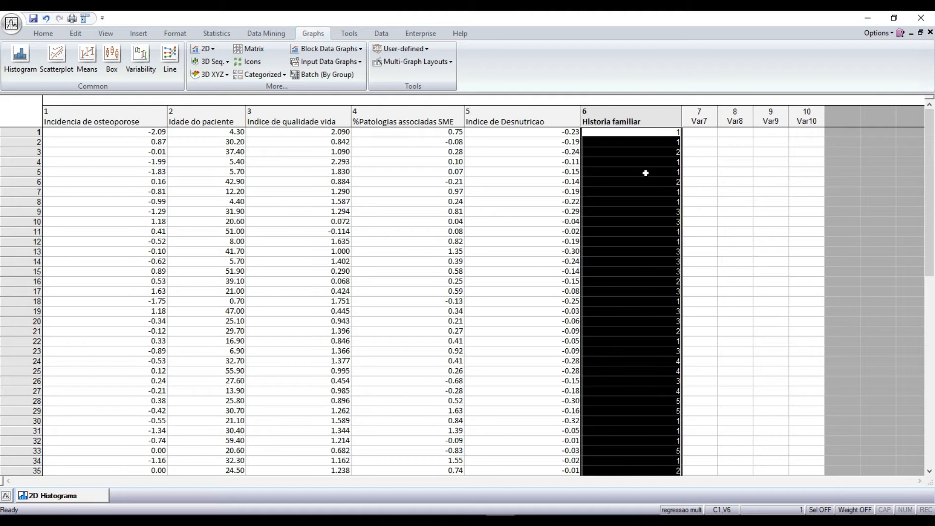
{"action": "right_click", "coordinate": [646, 177]}
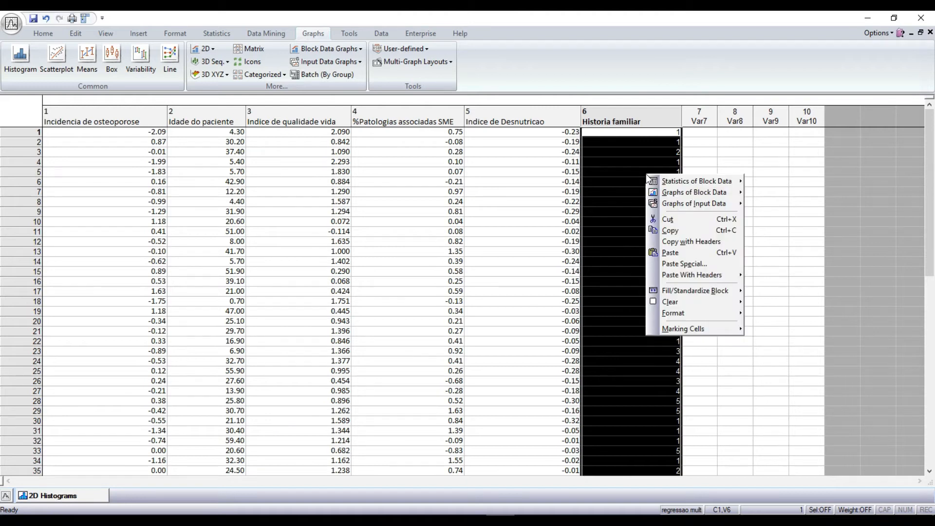
{"action": "left_click", "coordinate": [675, 232]}
- Switch to the Base de dados workbook in Excel and add a new blank worksheet
{"action": "mouse_move", "coordinate": [587, 515]}
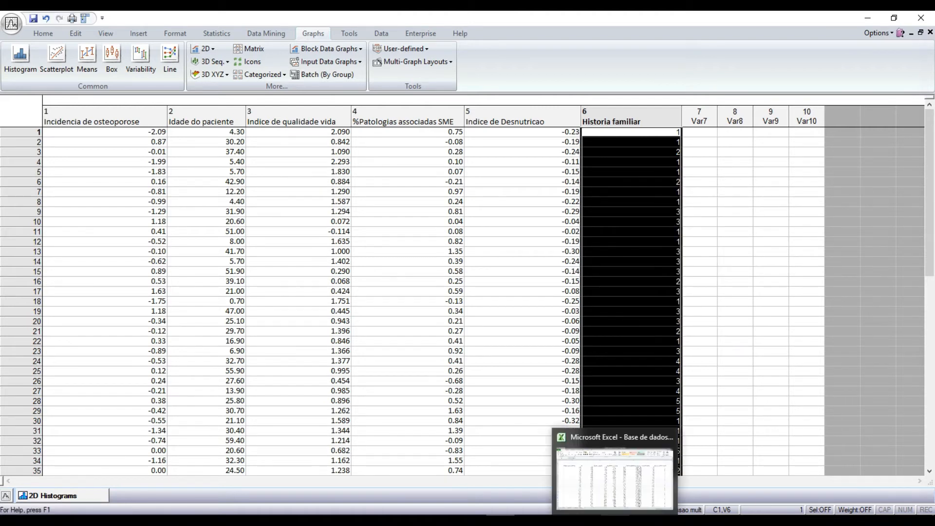
{"action": "left_click", "coordinate": [620, 487]}
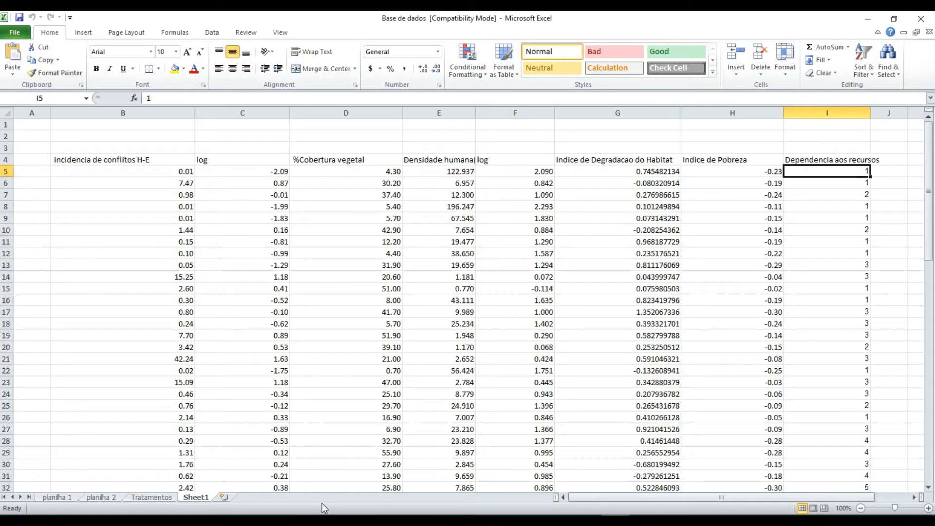
{"action": "left_click", "coordinate": [224, 498]}
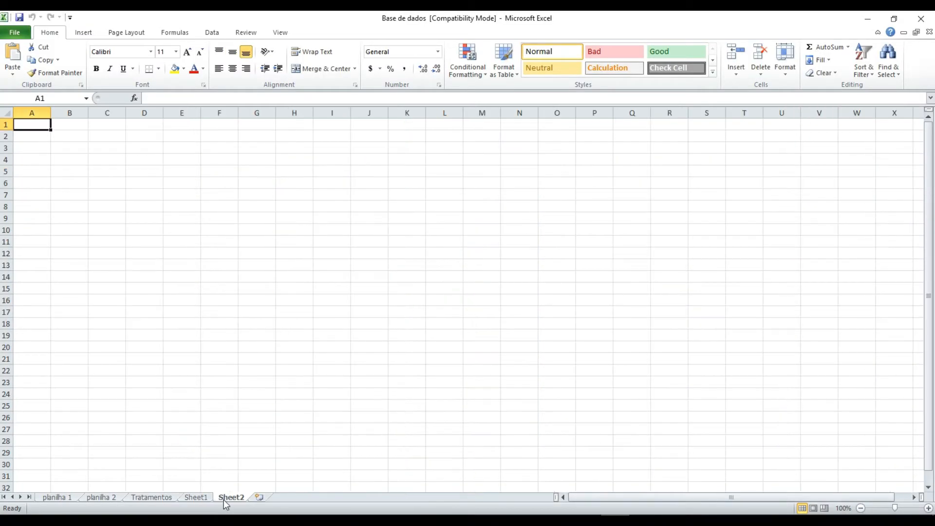
- Paste the copied Historia familiar values into Sheet2 starting at cell C3
{"action": "left_click", "coordinate": [114, 152]}
{"action": "right_click", "coordinate": [113, 149]}
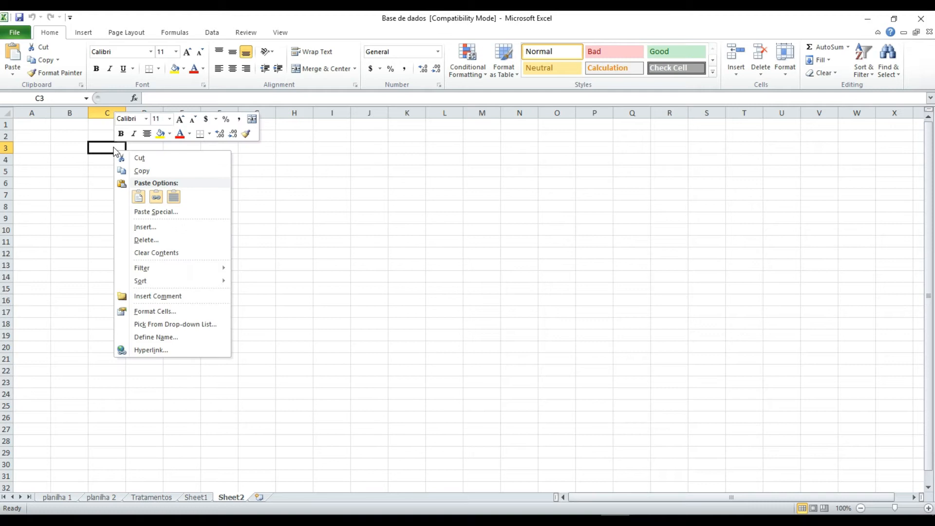
{"action": "left_click", "coordinate": [140, 195]}
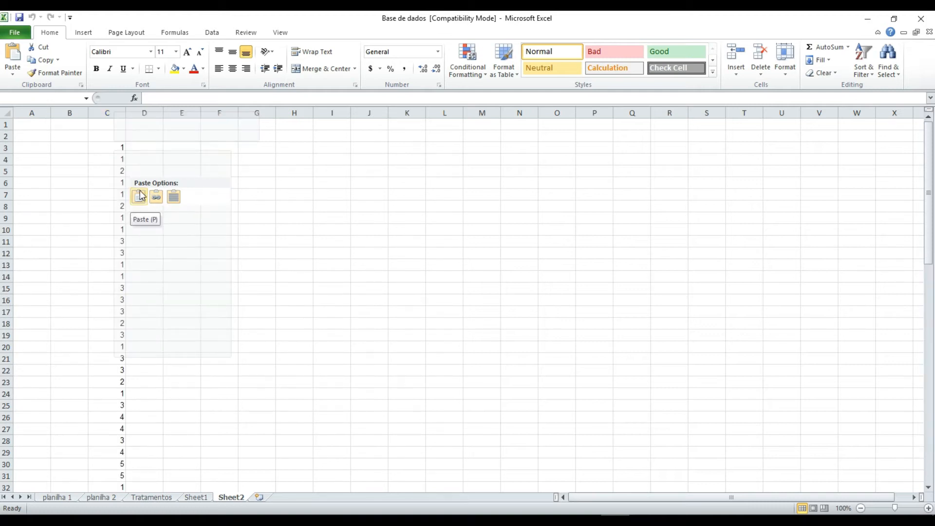
- Enter the formula =LOG10(C3) in cell D3 to calculate the base-10 logarithm of the first value
{"action": "left_click", "coordinate": [151, 152]}
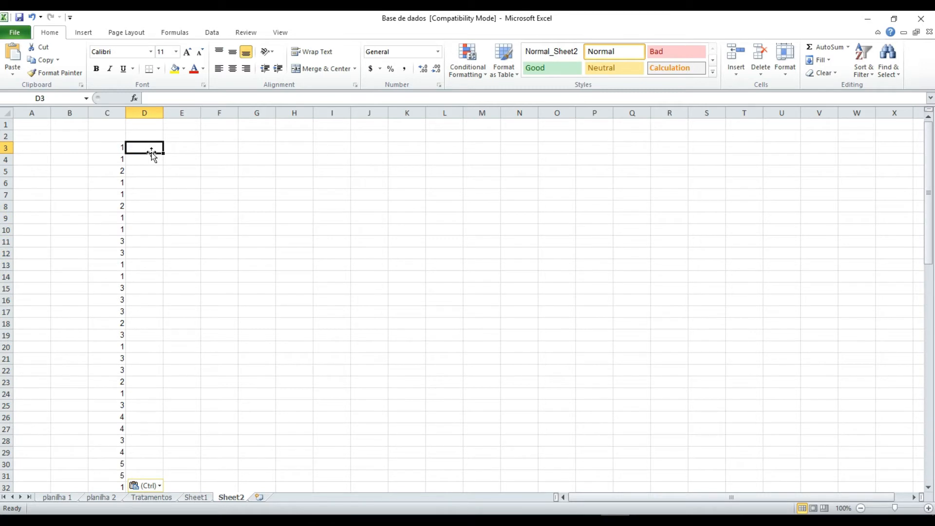
{"action": "type", "text": "=log"}
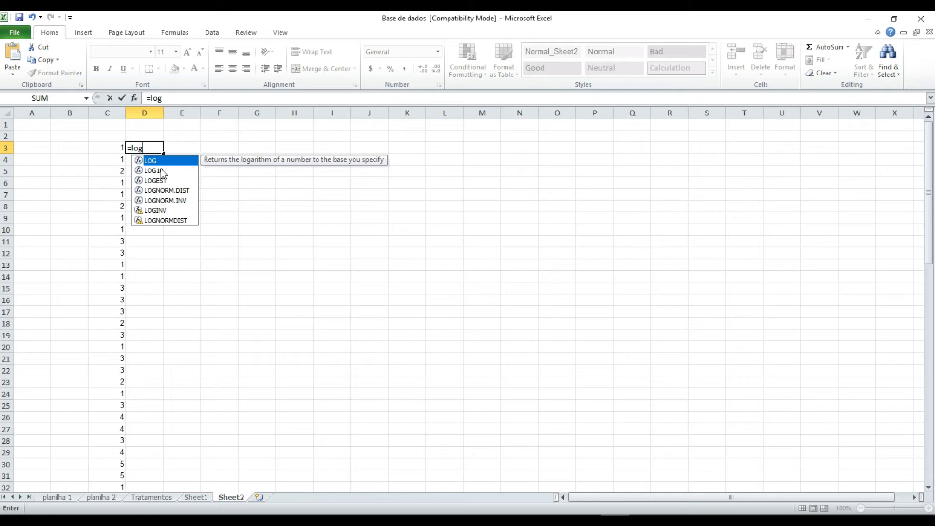
{"action": "double_click", "coordinate": [156, 170]}
{"action": "left_click", "coordinate": [119, 146]}
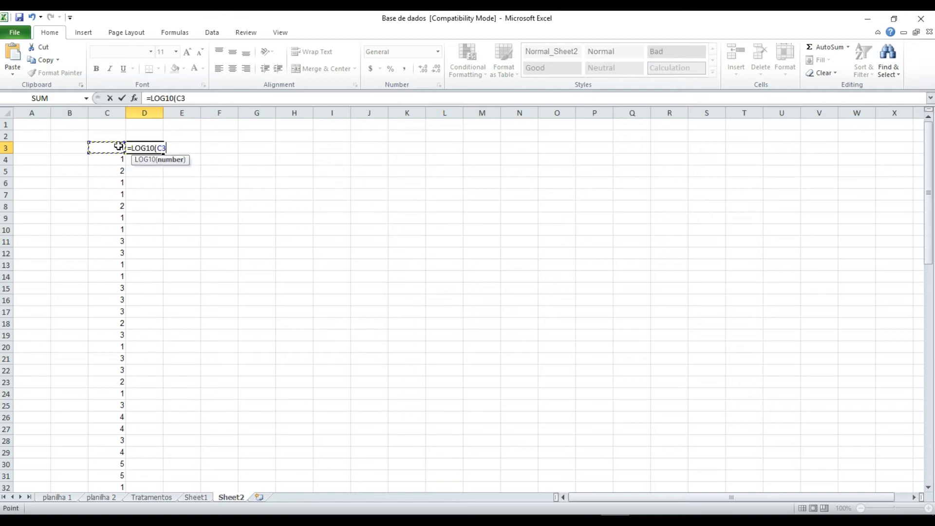
{"action": "type", "text": ")"}
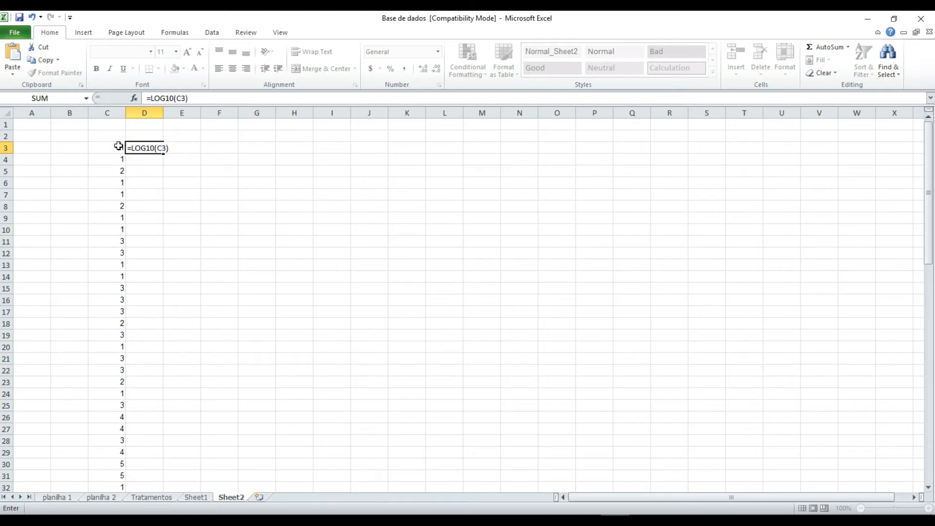
{"action": "key", "text": "Return"}
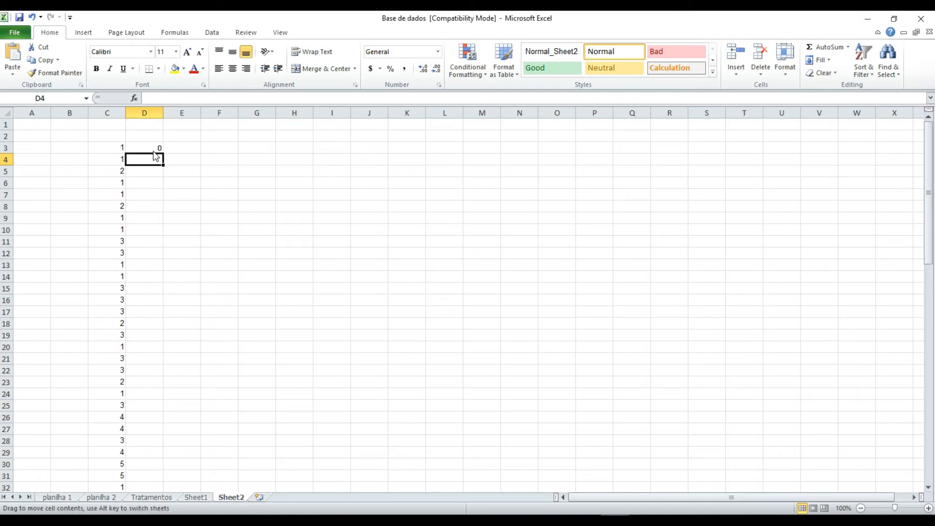
- Fill the LOG10 formula down through D78 and display the results with one decimal place
{"action": "left_click", "coordinate": [155, 148]}
{"action": "left_click_drag", "start_coordinate": [162, 154], "coordinate": [136, 473]}
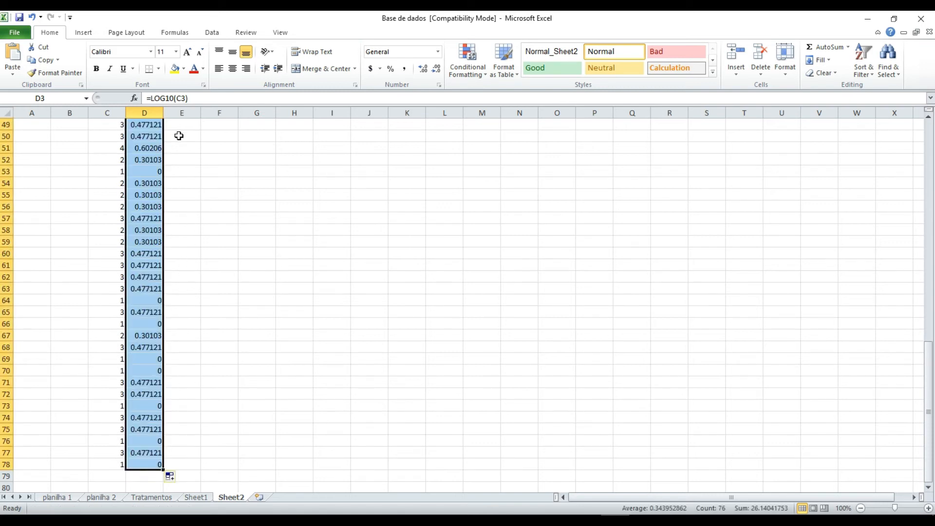
{"action": "left_click", "coordinate": [427, 71]}
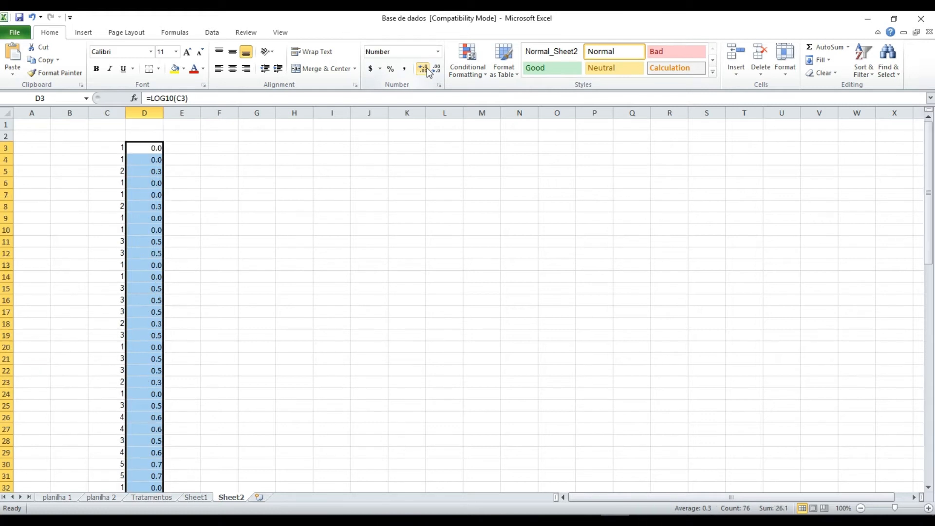
- Copy the logarithm values in D3:D78 and switch to the STATISTICA data sheet
{"action": "right_click", "coordinate": [156, 188]}
{"action": "left_click", "coordinate": [184, 207]}
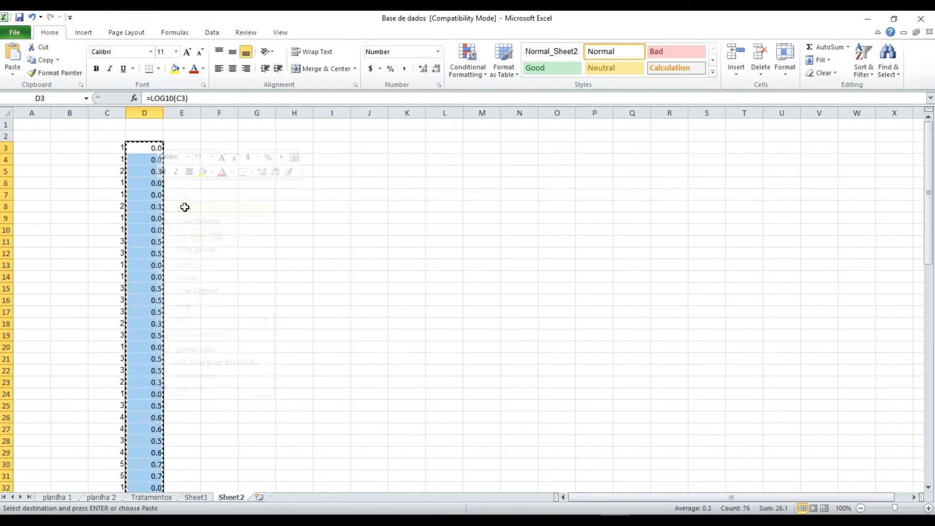
{"action": "mouse_move", "coordinate": [501, 510]}
{"action": "left_click", "coordinate": [503, 493]}
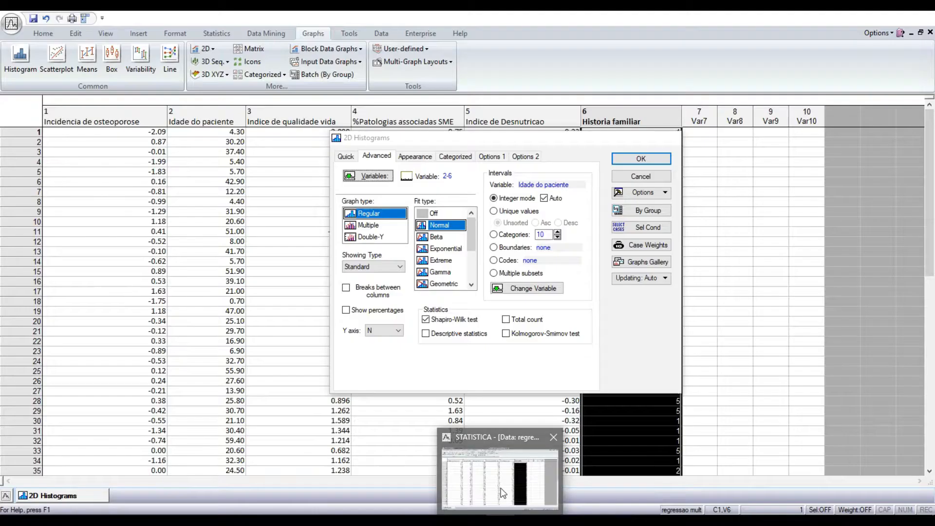
{"action": "left_click", "coordinate": [504, 493]}
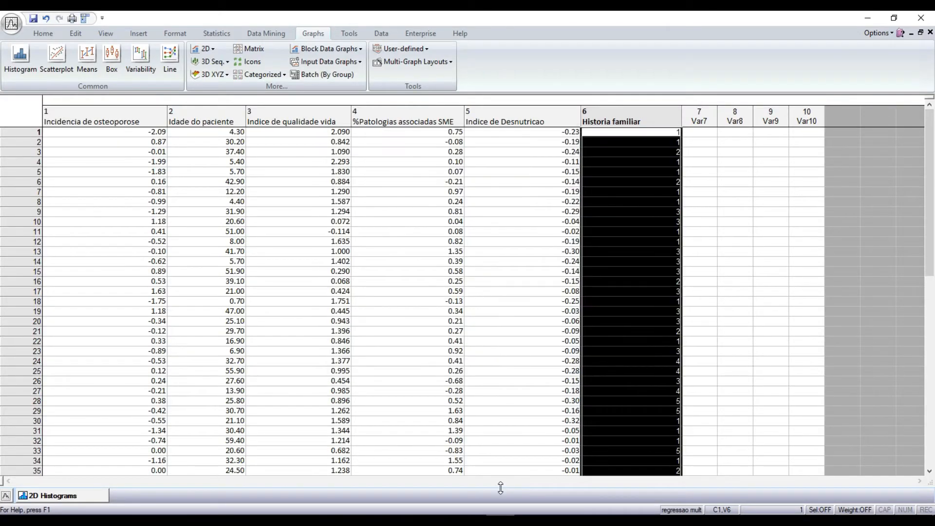
- Paste the logarithm values over the Historia familiar column from case 1, and accept the analysis-in-progress warning
{"action": "left_click", "coordinate": [699, 133]}
{"action": "right_click", "coordinate": [699, 133]}
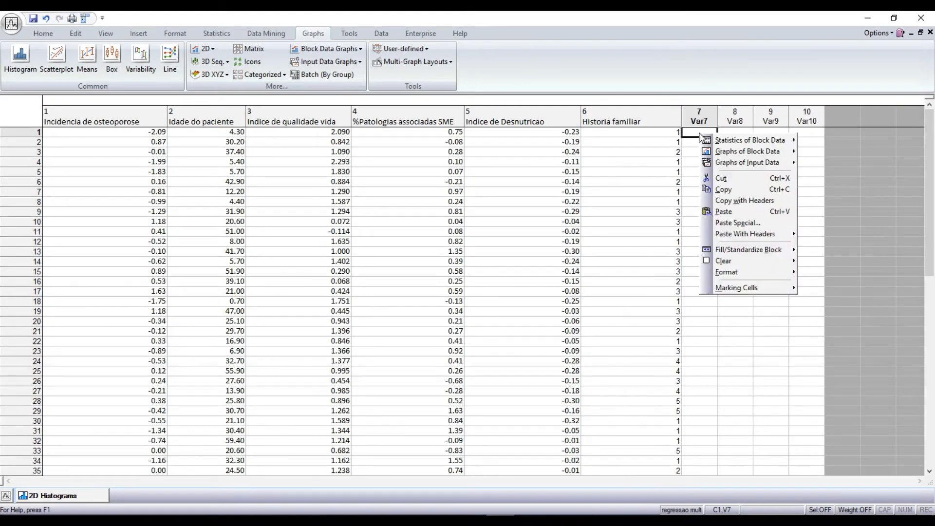
{"action": "left_click", "coordinate": [665, 132]}
{"action": "right_click", "coordinate": [664, 133]}
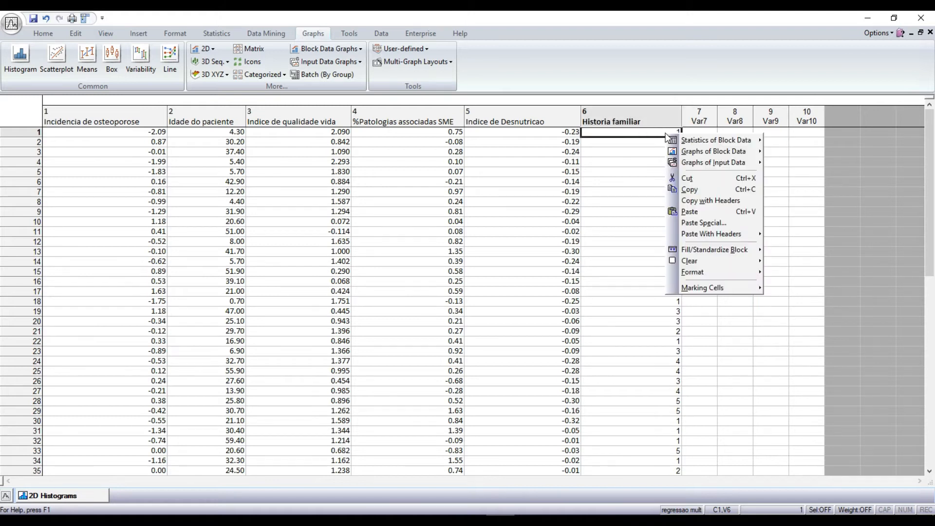
{"action": "left_click", "coordinate": [706, 212]}
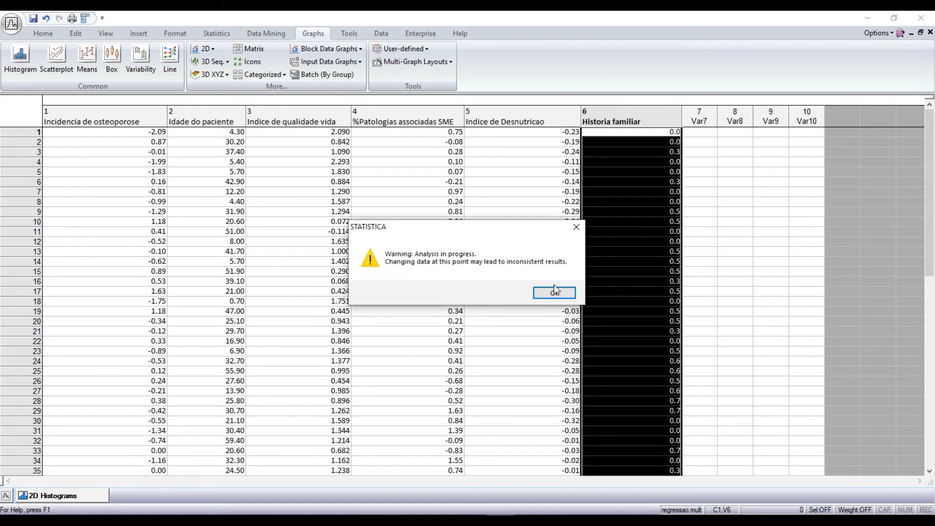
{"action": "left_click", "coordinate": [554, 292]}
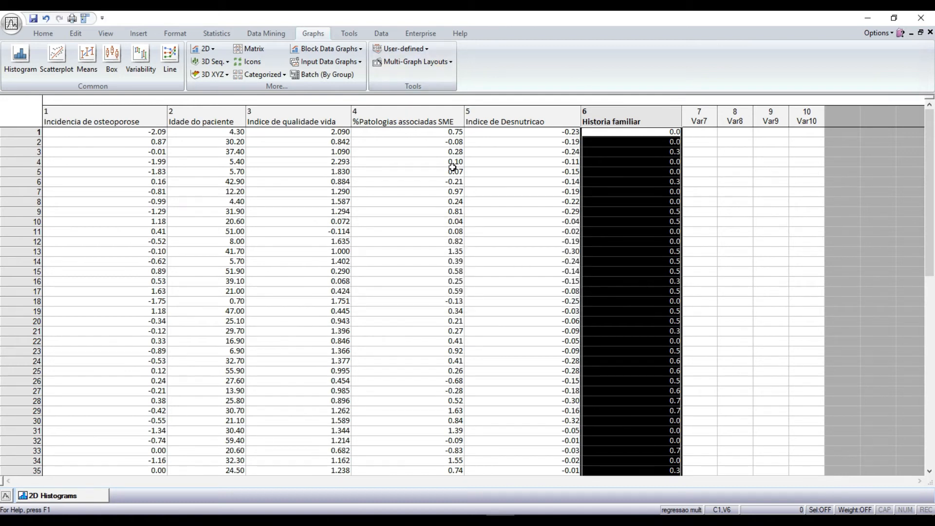
- Start a new 2D histogram analysis with variable 6, Historia familiar, as the only variable
{"action": "left_click", "coordinate": [215, 53]}
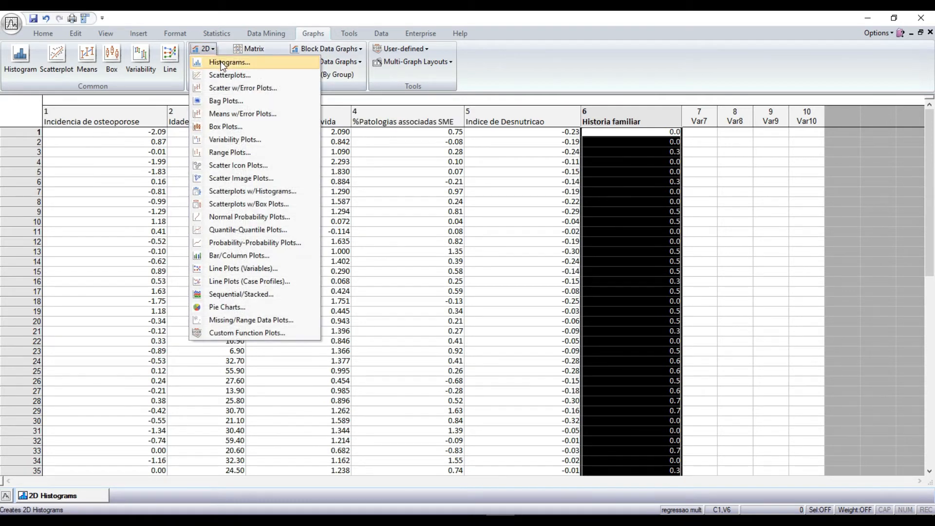
{"action": "left_click", "coordinate": [223, 65]}
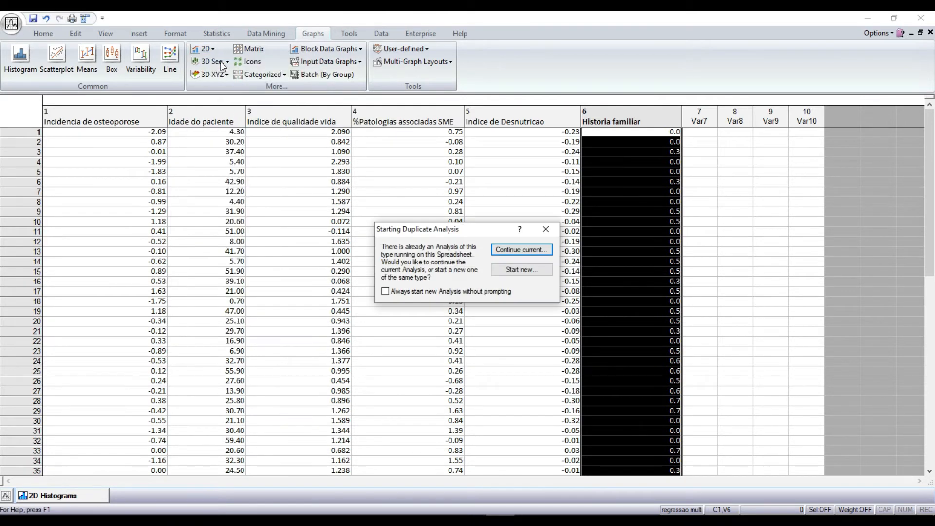
{"action": "left_click", "coordinate": [516, 270]}
{"action": "left_click", "coordinate": [384, 178]}
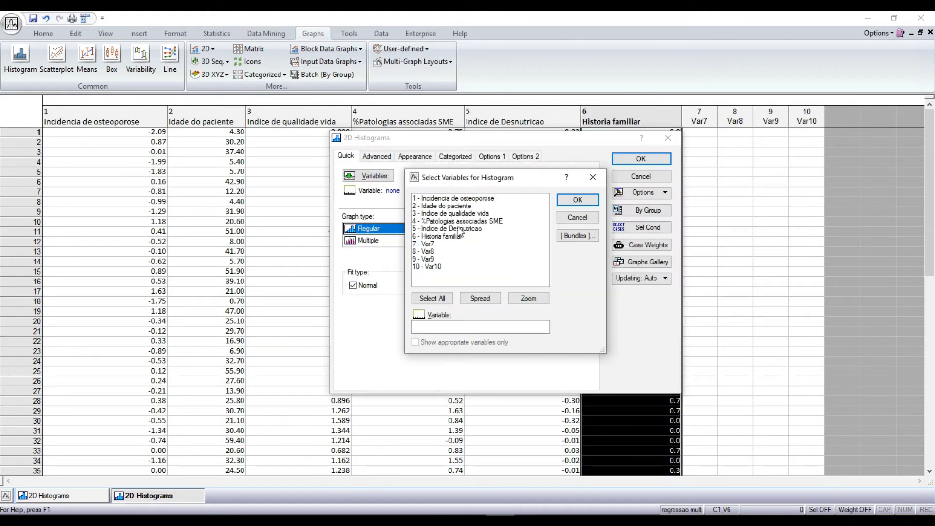
{"action": "left_click", "coordinate": [441, 237]}
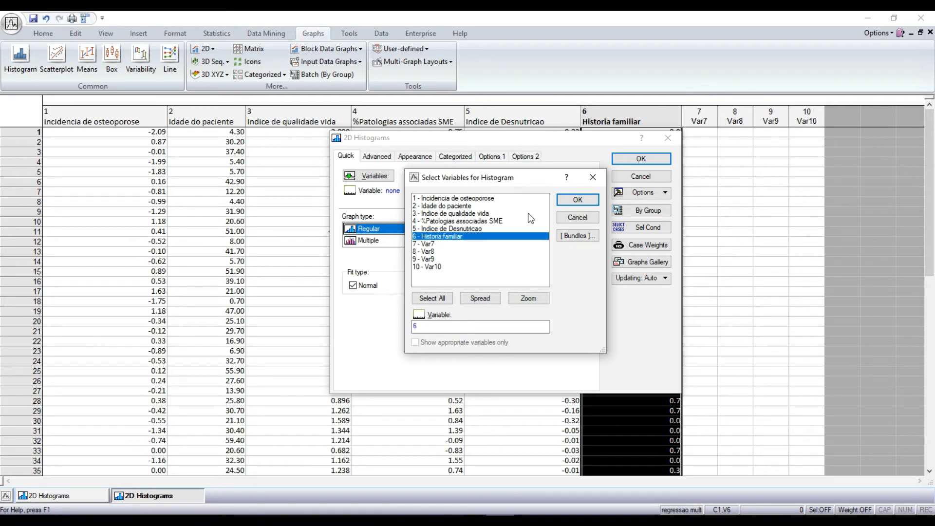
{"action": "left_click", "coordinate": [582, 201]}
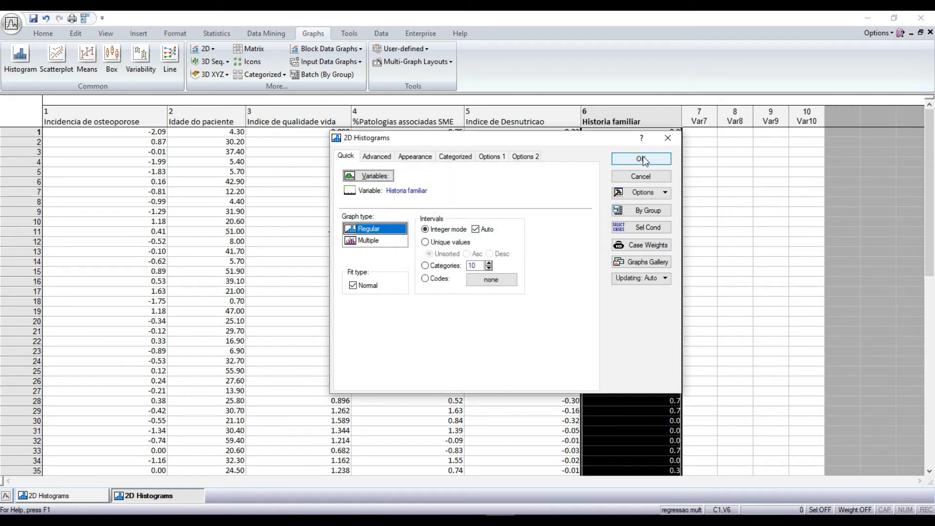
- Generate the histogram with the Shapiro-Wilk test included to check normality, and close the results workbook without saving
{"action": "left_click", "coordinate": [383, 158]}
{"action": "left_click", "coordinate": [427, 320]}
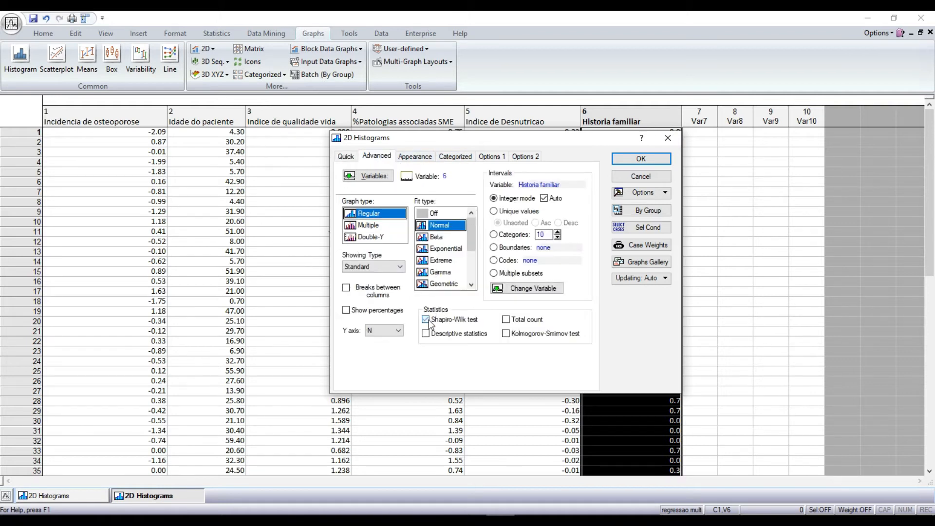
{"action": "left_click", "coordinate": [641, 159]}
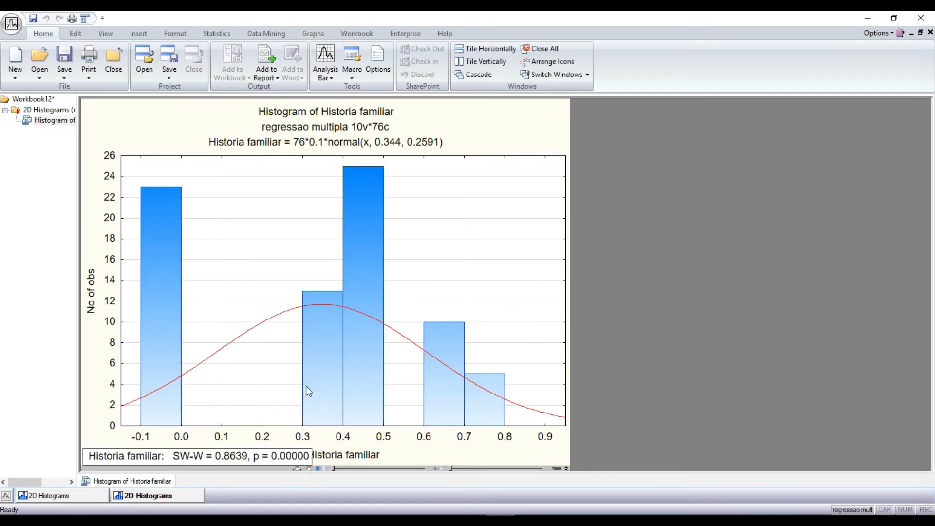
{"action": "left_click", "coordinate": [541, 48]}
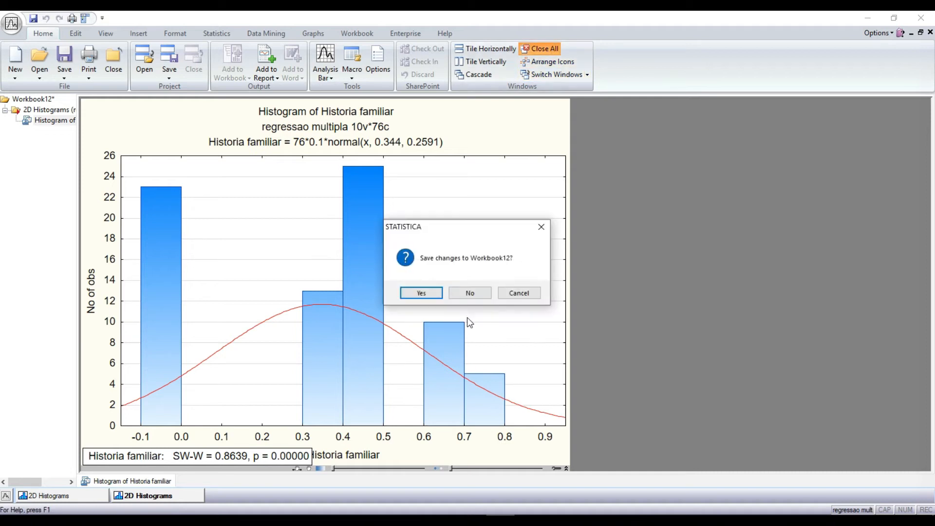
{"action": "left_click", "coordinate": [469, 293]}
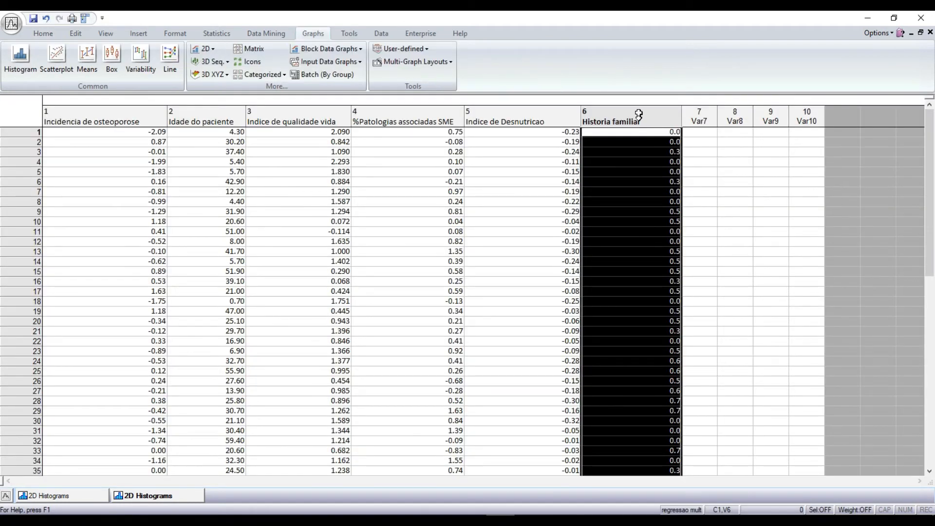
- Delete the Historia familiar variable from the data sheet, agreeing to close all connected analyses
{"action": "left_click", "coordinate": [639, 148]}
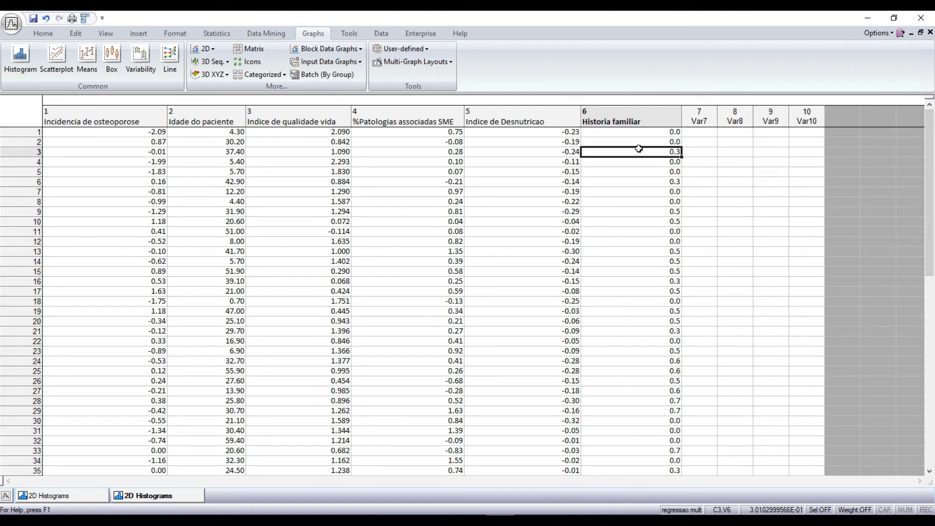
{"action": "left_click", "coordinate": [641, 111]}
{"action": "right_click", "coordinate": [640, 111]}
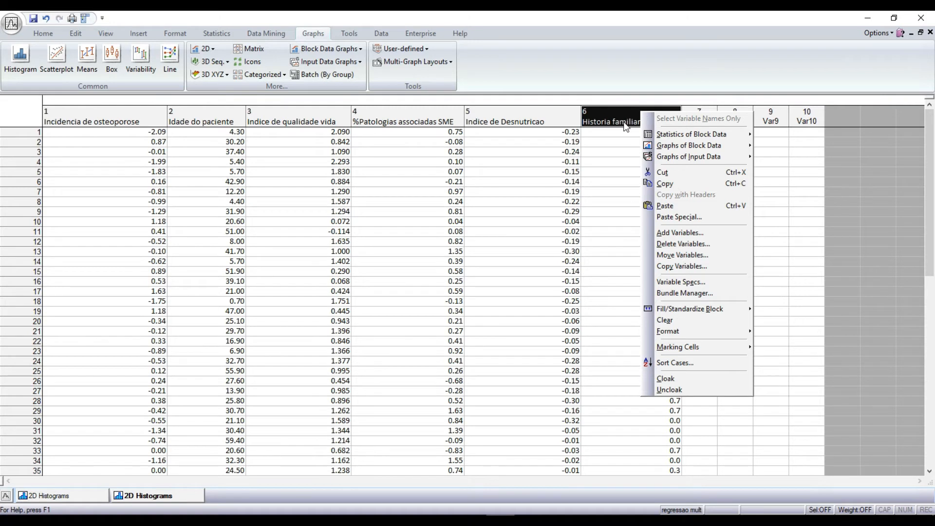
{"action": "left_click", "coordinate": [624, 122]}
{"action": "right_click", "coordinate": [623, 123]}
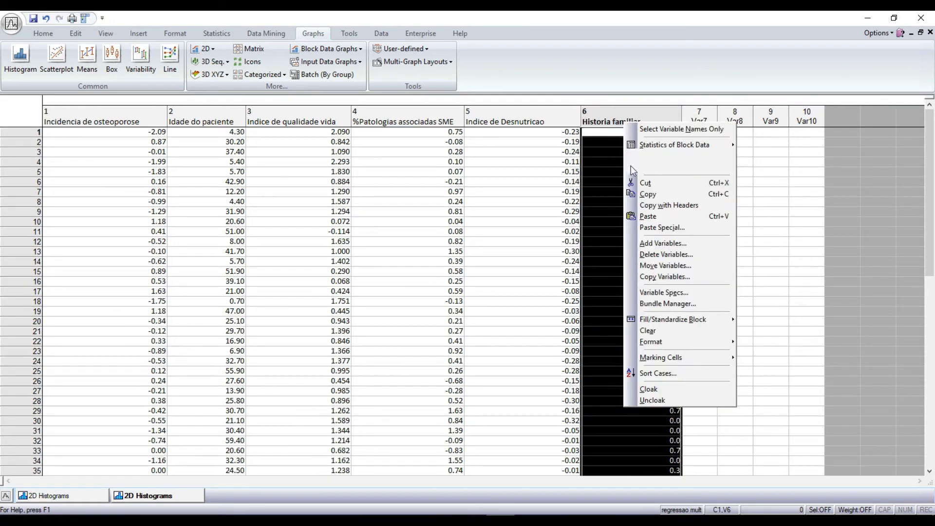
{"action": "left_click", "coordinate": [665, 255]}
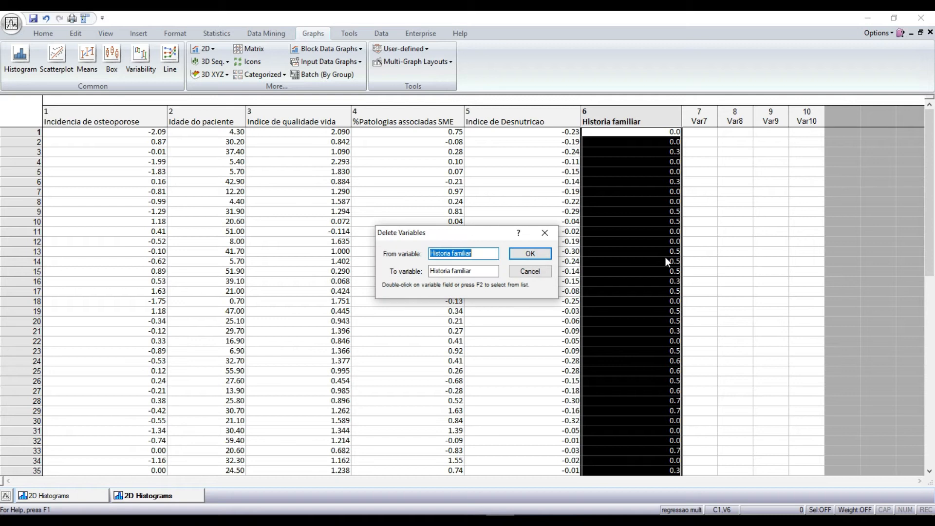
{"action": "left_click", "coordinate": [528, 254]}
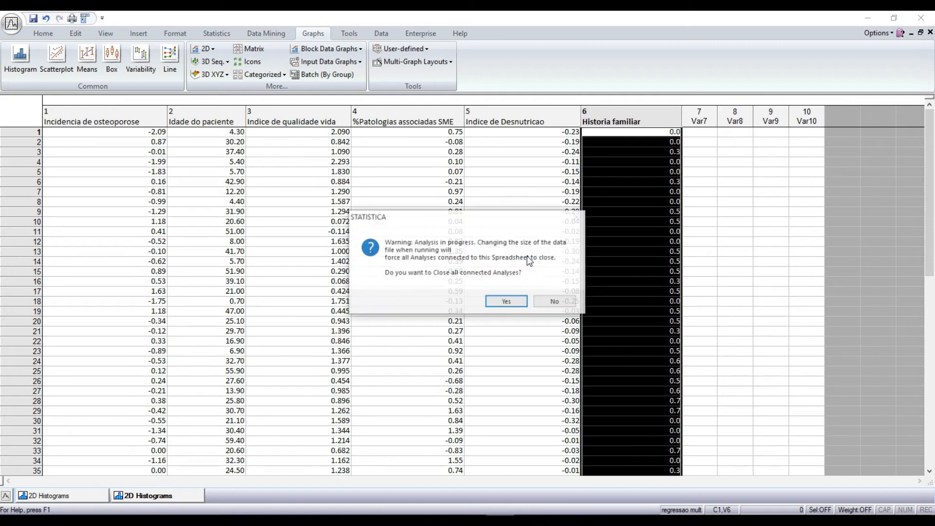
{"action": "left_click", "coordinate": [502, 306]}
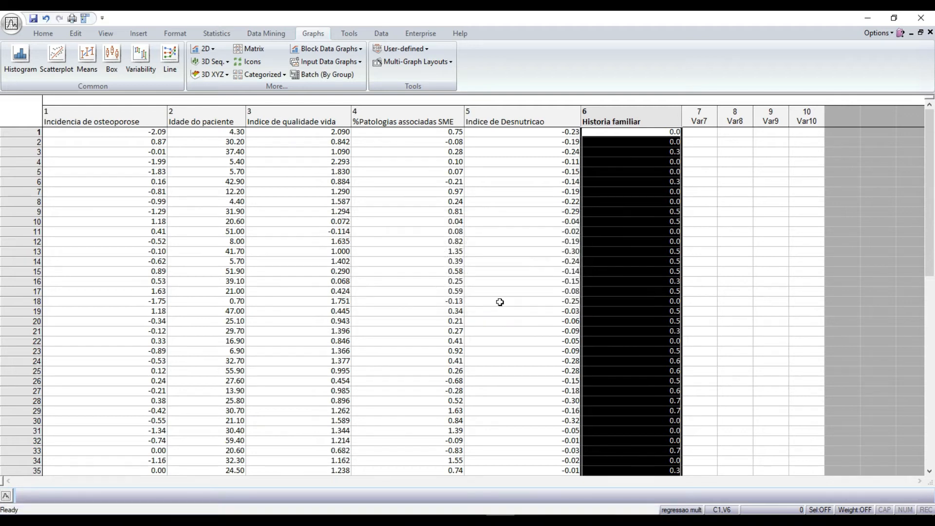
{"action": "left_click", "coordinate": [642, 229]}
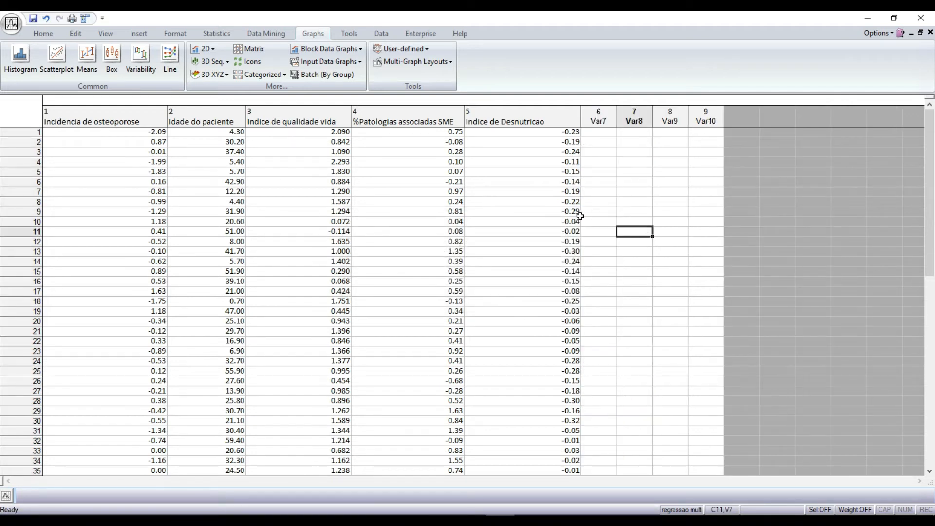
{"action": "left_click", "coordinate": [222, 116]}
{"action": "left_click", "coordinate": [294, 111]}
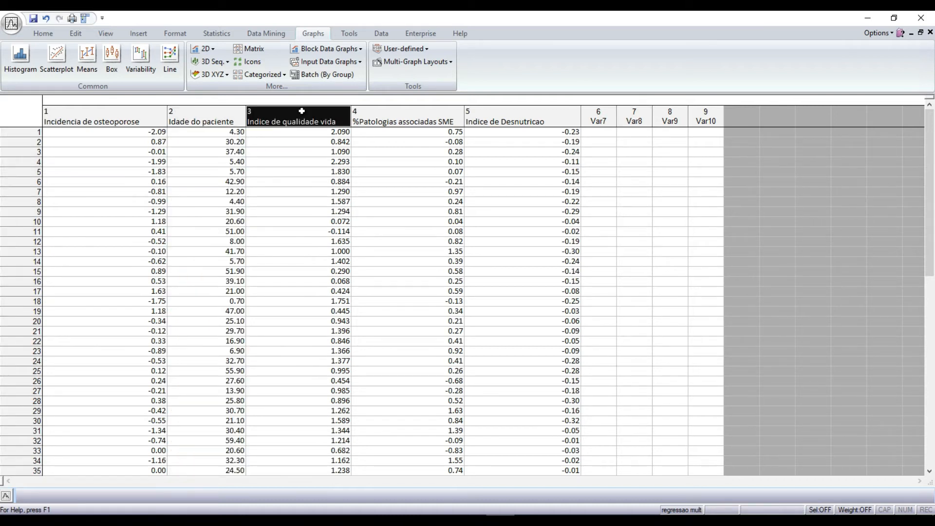
{"action": "left_click_drag", "start_coordinate": [396, 107], "coordinate": [396, 107]}
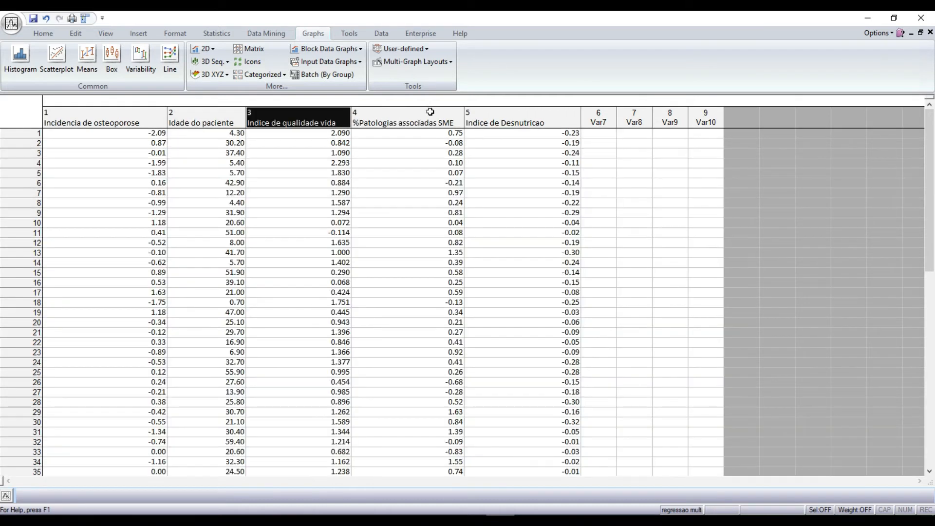
{"action": "left_click", "coordinate": [428, 152]}
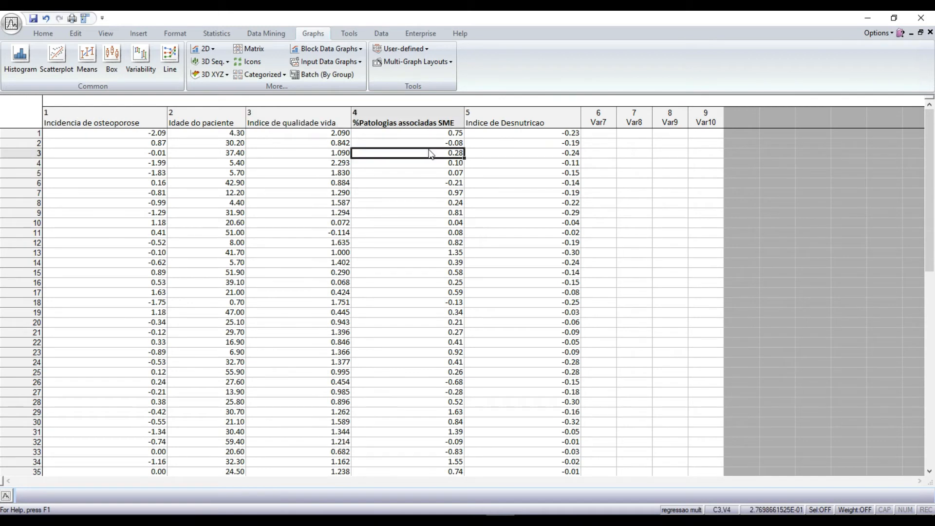
- Start a new 2D histogram analysis with variable 1, Incidencia de osteoporose, as the only variable
{"action": "left_click", "coordinate": [135, 115]}
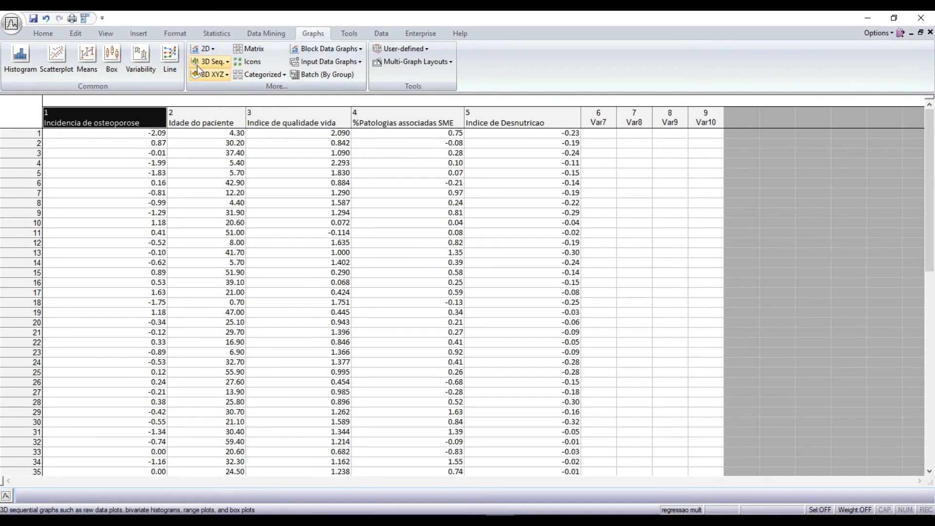
{"action": "left_click", "coordinate": [205, 48]}
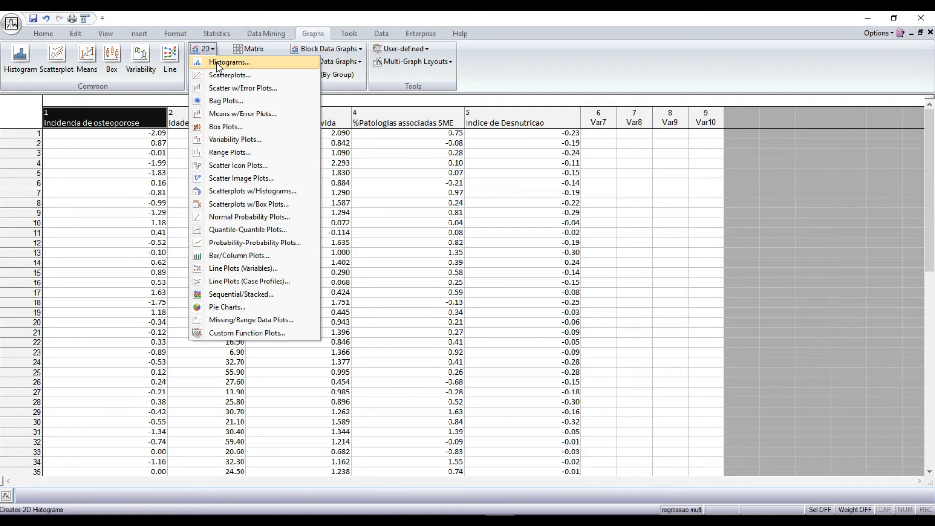
{"action": "left_click", "coordinate": [217, 64]}
{"action": "left_click", "coordinate": [378, 178]}
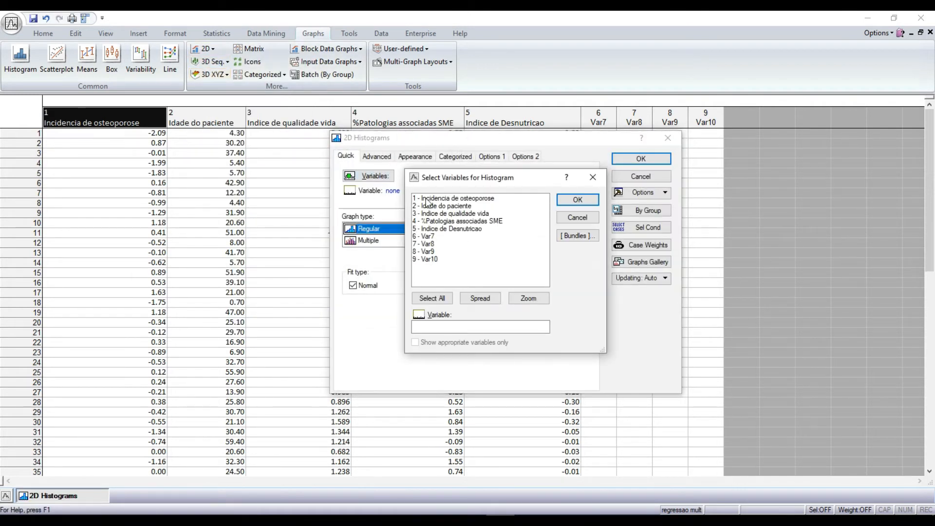
{"action": "left_click", "coordinate": [427, 199]}
{"action": "left_click", "coordinate": [578, 200]}
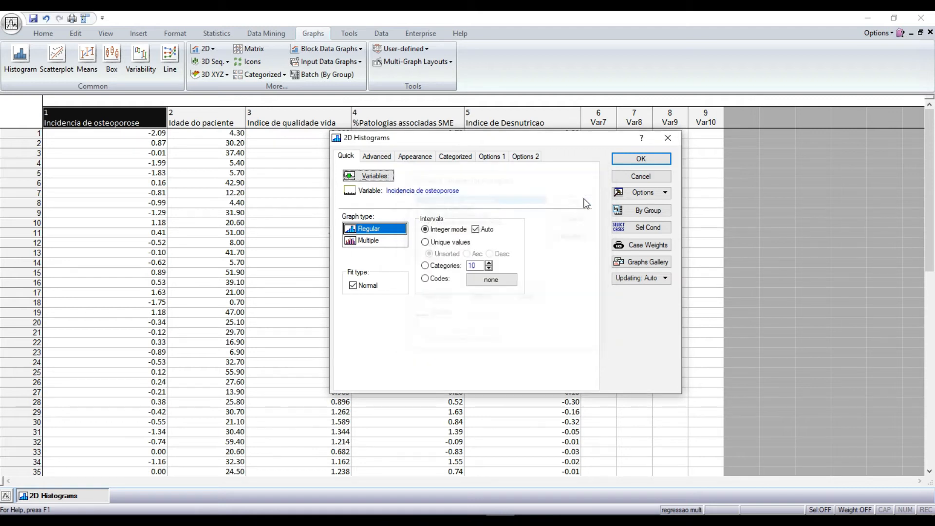
- Generate the Incidencia de osteoporose histogram with the Shapiro-Wilk test to check normality, and close the results workbook without saving
{"action": "left_click", "coordinate": [382, 161]}
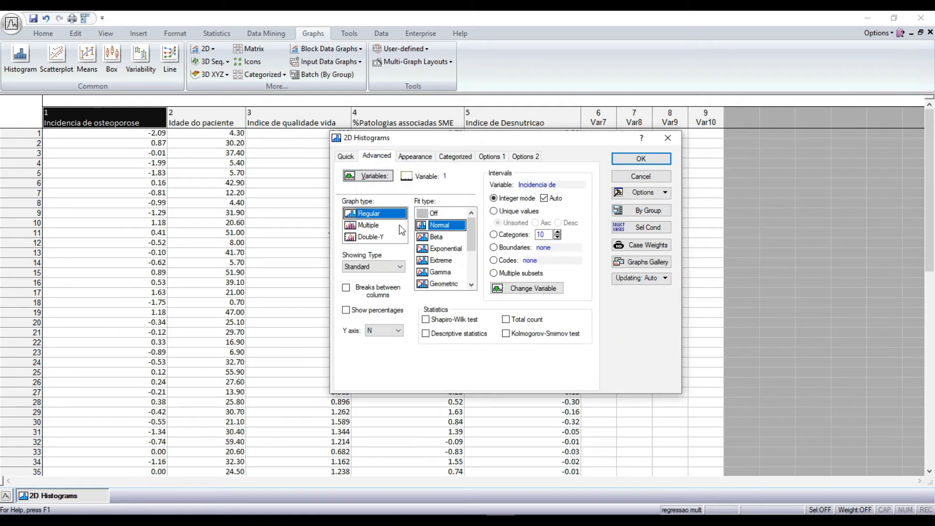
{"action": "left_click", "coordinate": [427, 319]}
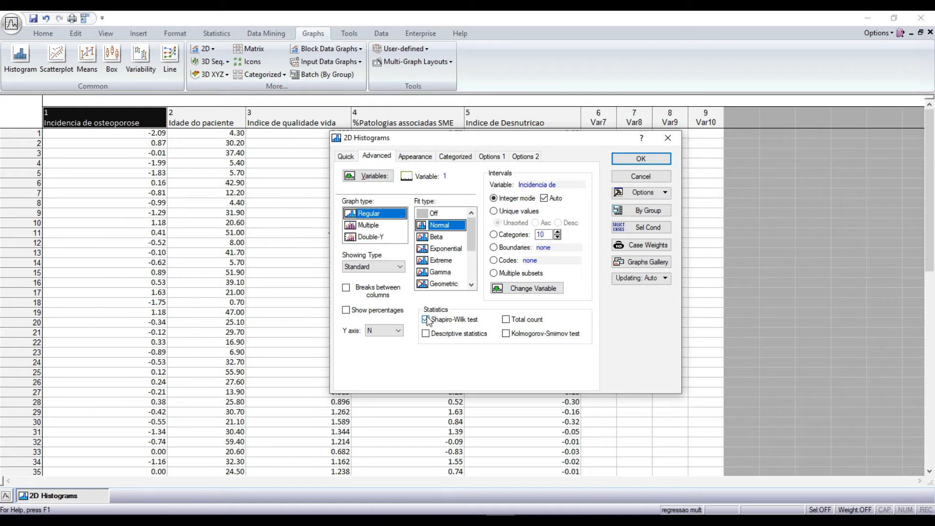
{"action": "left_click", "coordinate": [641, 160]}
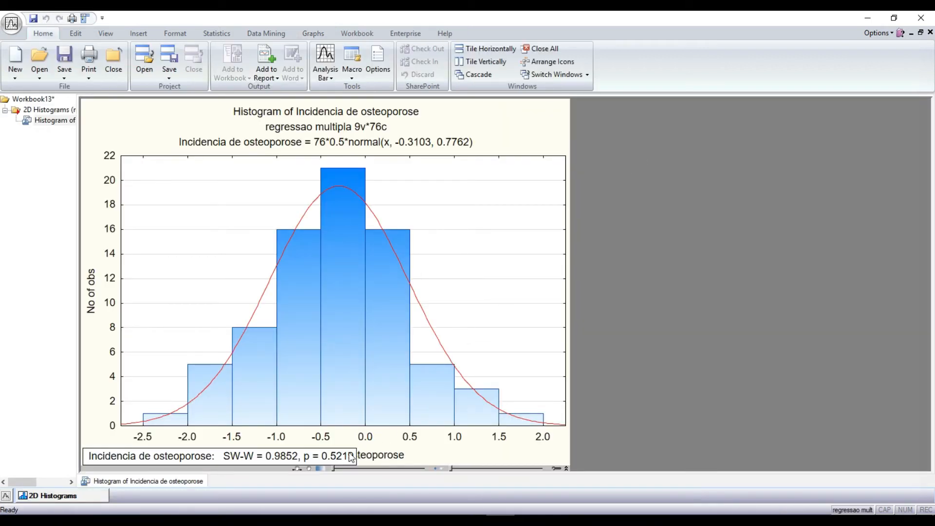
{"action": "left_click", "coordinate": [541, 48]}
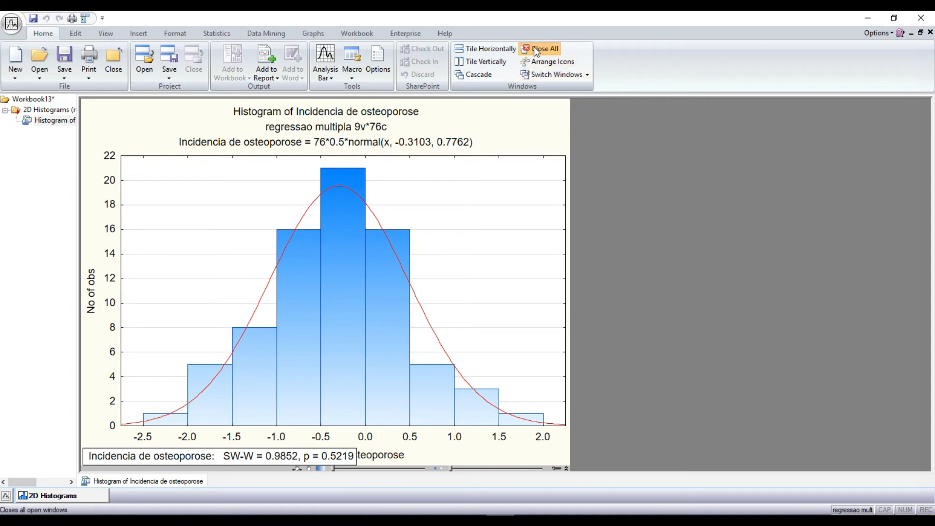
{"action": "left_click", "coordinate": [469, 294]}
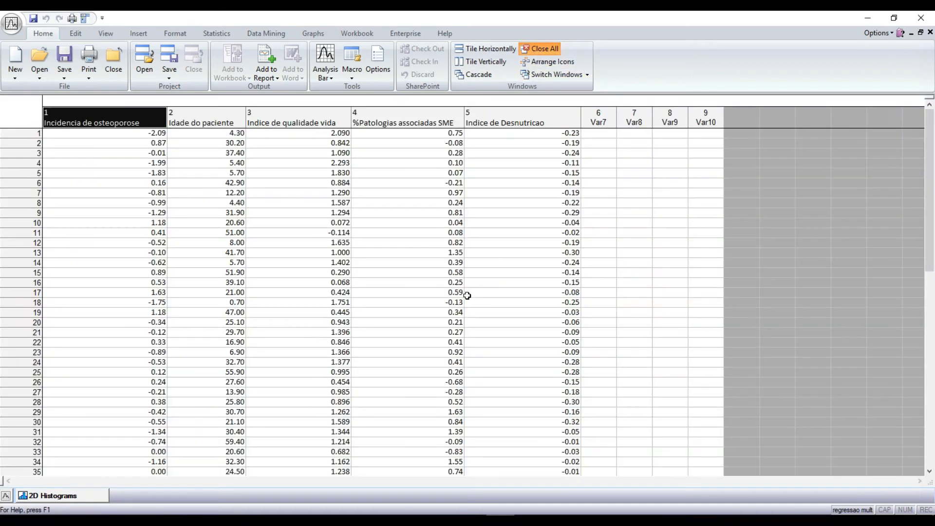
- Review the columns of Incidencia de osteoporose, Idade do paciente, Indice de qualidade vida and %Patologias associadas SME in the data sheet
{"action": "left_click", "coordinate": [307, 255]}
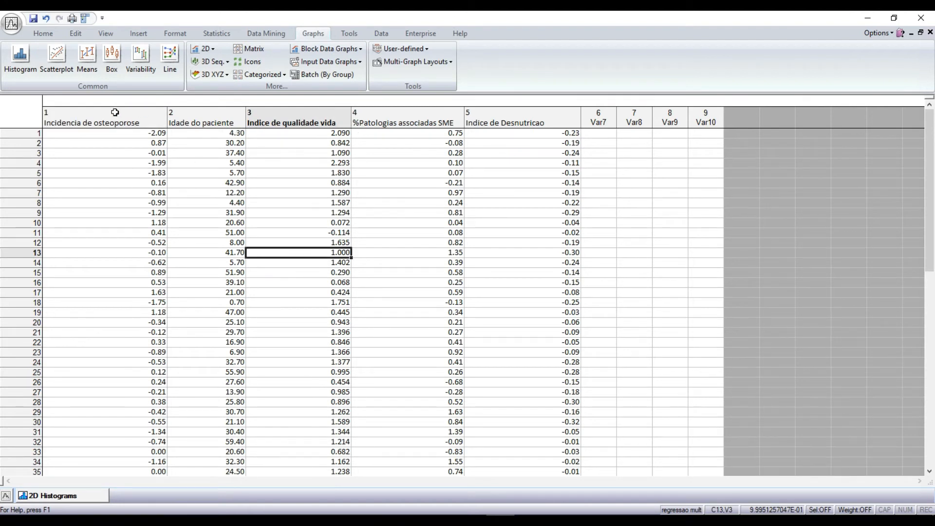
{"action": "left_click", "coordinate": [99, 122]}
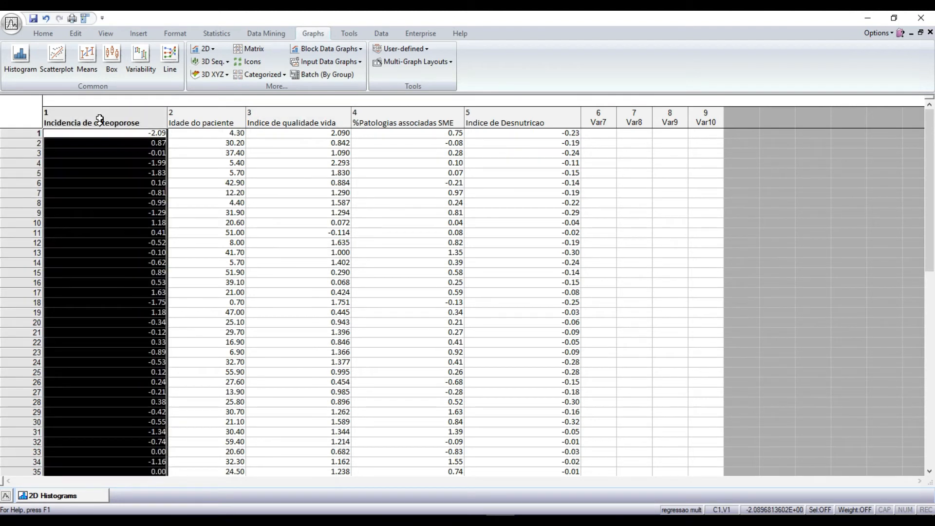
{"action": "left_click", "coordinate": [197, 115]}
{"action": "left_click", "coordinate": [297, 111]}
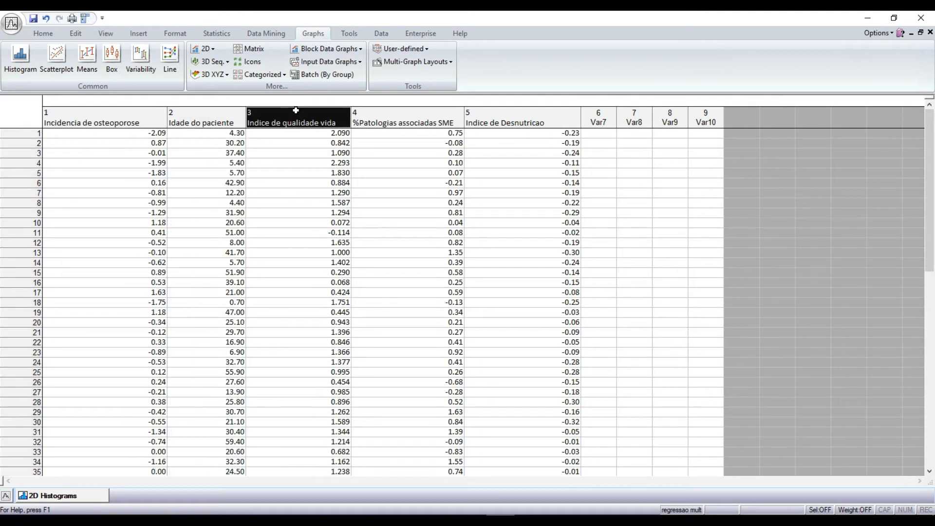
{"action": "left_click", "coordinate": [313, 169]}
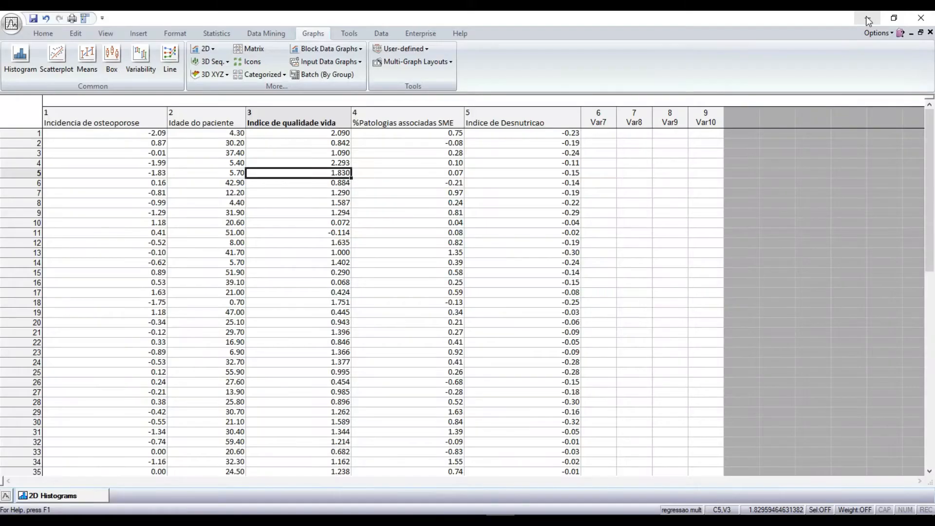
{"action": "left_click", "coordinate": [330, 204]}
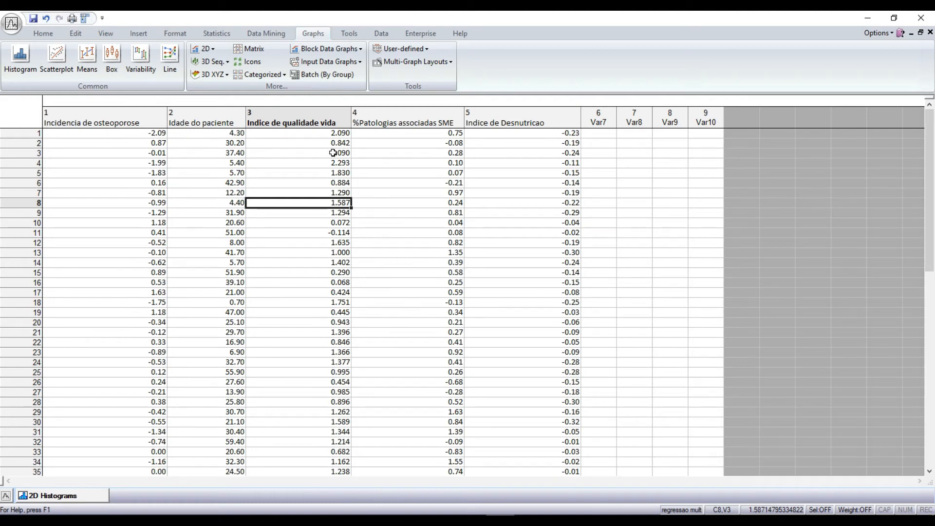
{"action": "left_click", "coordinate": [279, 166]}
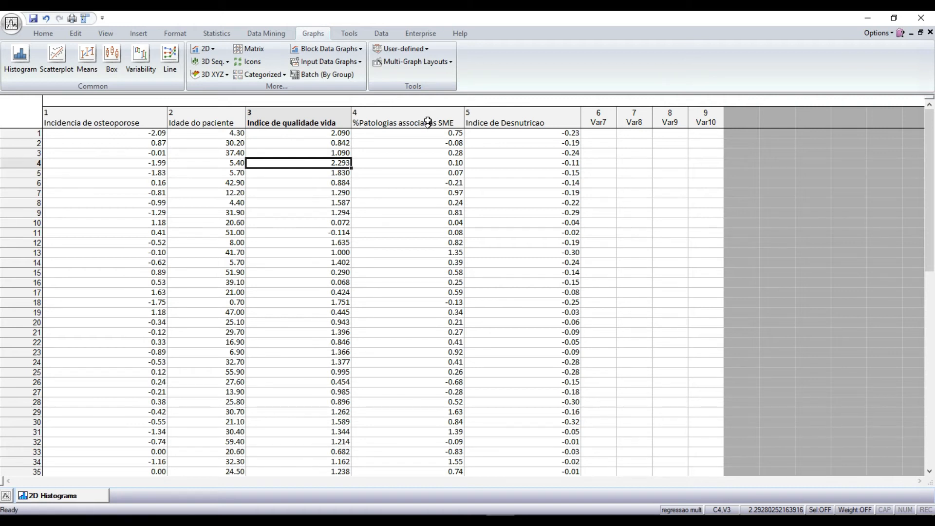
{"action": "left_click", "coordinate": [428, 120]}
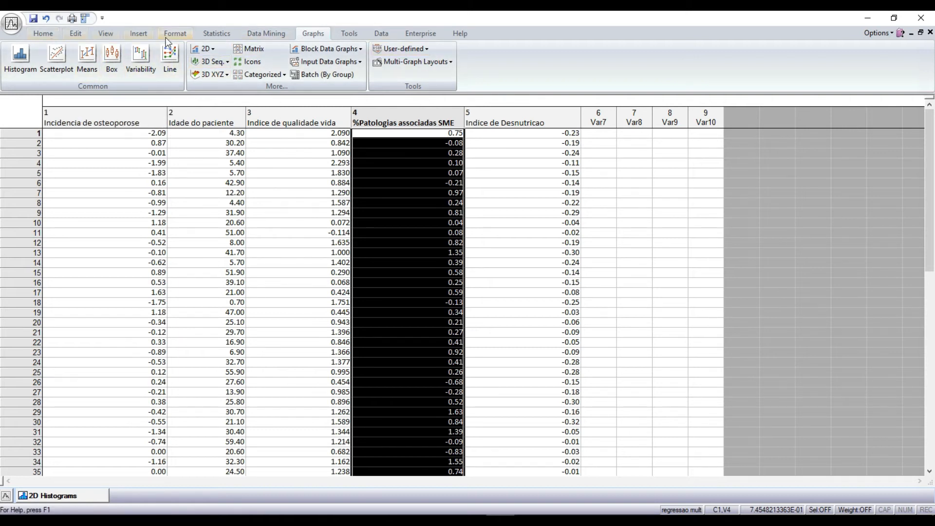
- Generate a correlation matrix with Incidencia de osteoporose in the first variable list and variables 2 to 5 in the second
{"action": "left_click", "coordinate": [218, 31]}
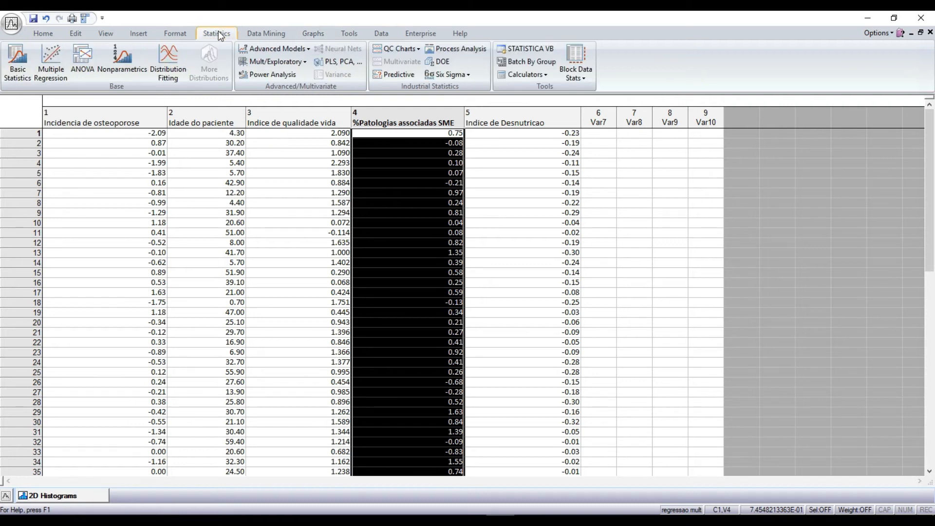
{"action": "left_click", "coordinate": [18, 62]}
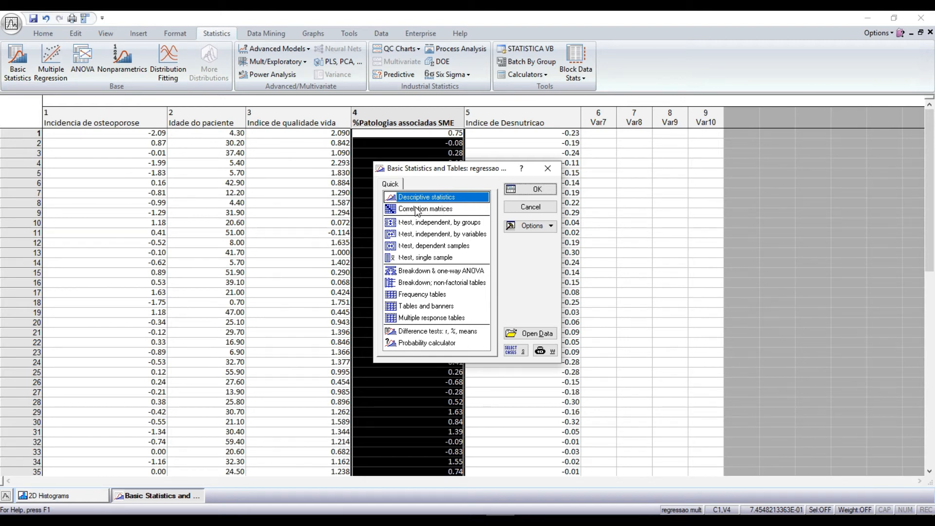
{"action": "left_click", "coordinate": [417, 210]}
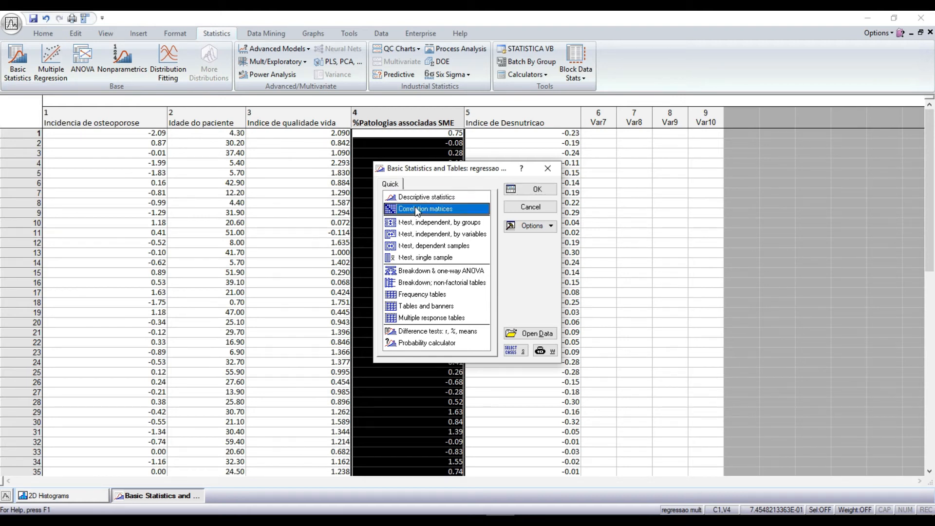
{"action": "left_click", "coordinate": [542, 192]}
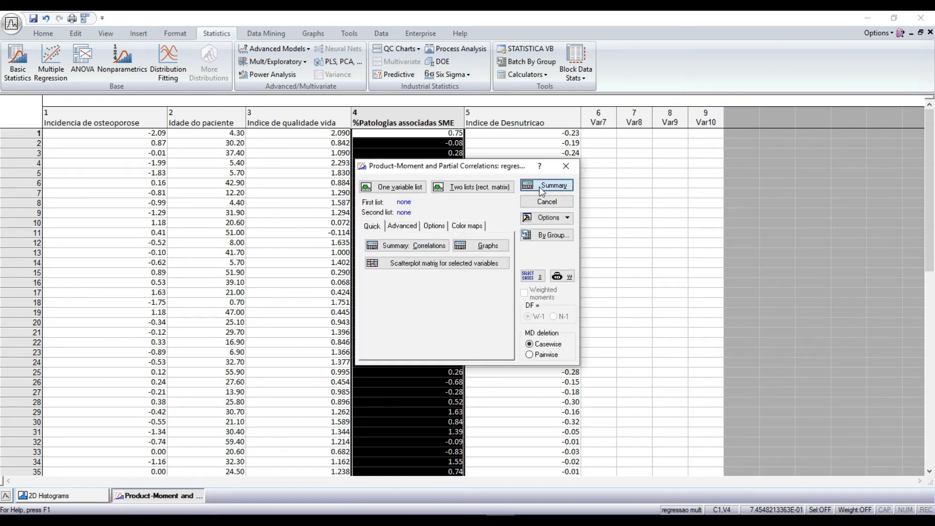
{"action": "left_click", "coordinate": [539, 186]}
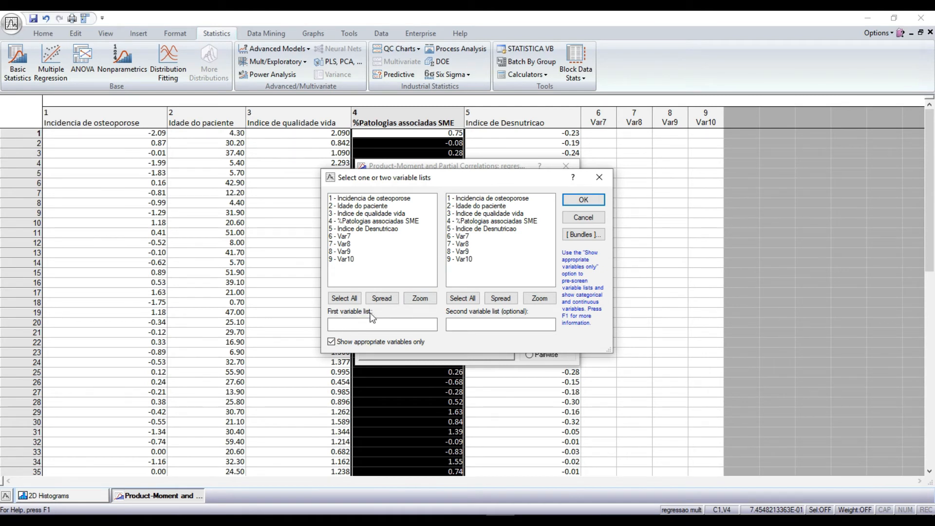
{"action": "left_click", "coordinate": [373, 198]}
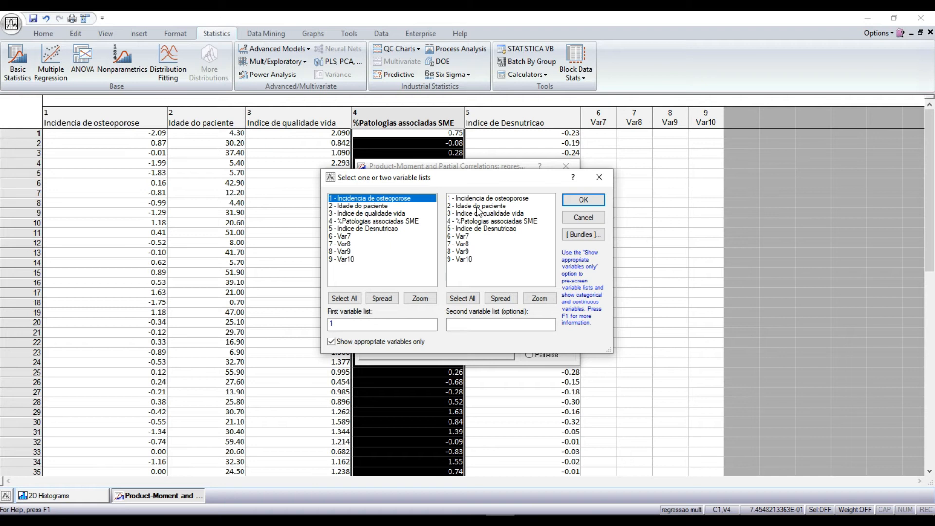
{"action": "left_click_drag", "start_coordinate": [477, 208], "coordinate": [487, 227]}
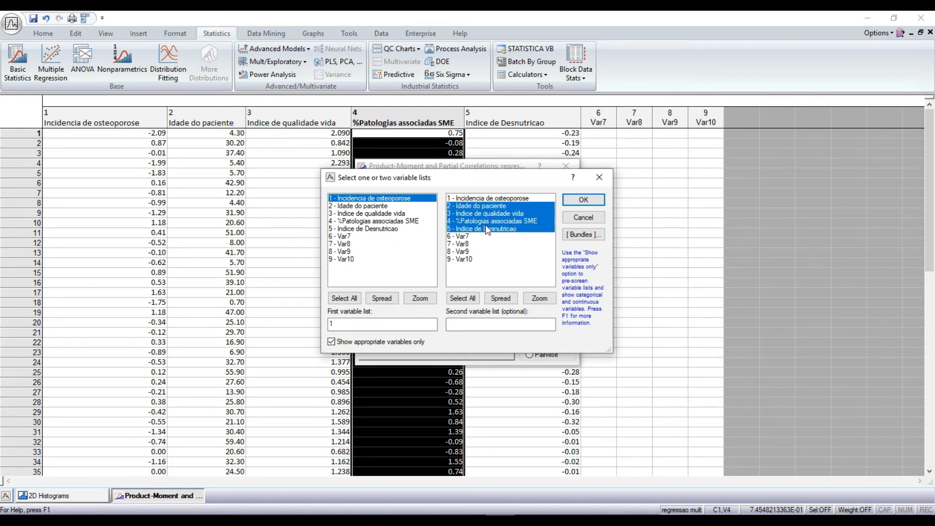
{"action": "left_click", "coordinate": [583, 200]}
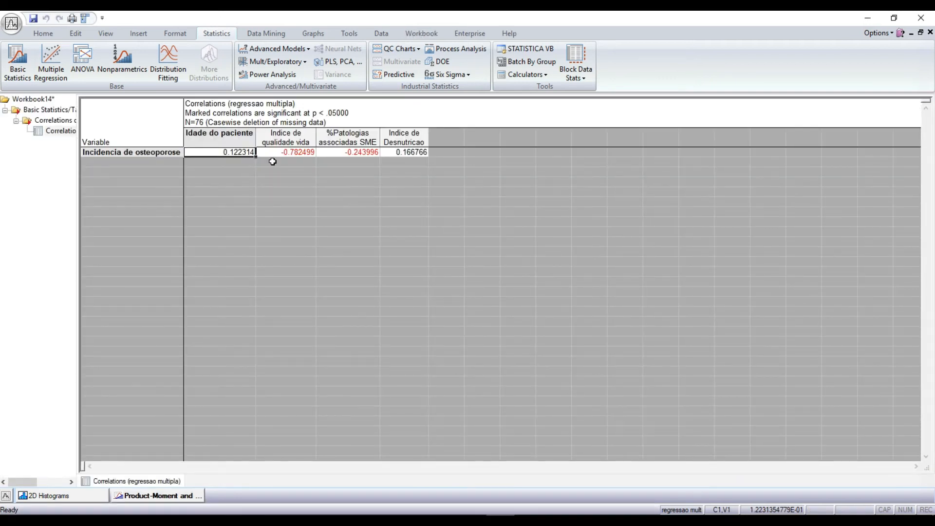
- Examine the correlation coefficient of each of the four predictors with Incidencia de osteoporose
{"action": "left_click", "coordinate": [288, 153]}
{"action": "left_click", "coordinate": [228, 154]}
{"action": "left_click", "coordinate": [354, 152]}
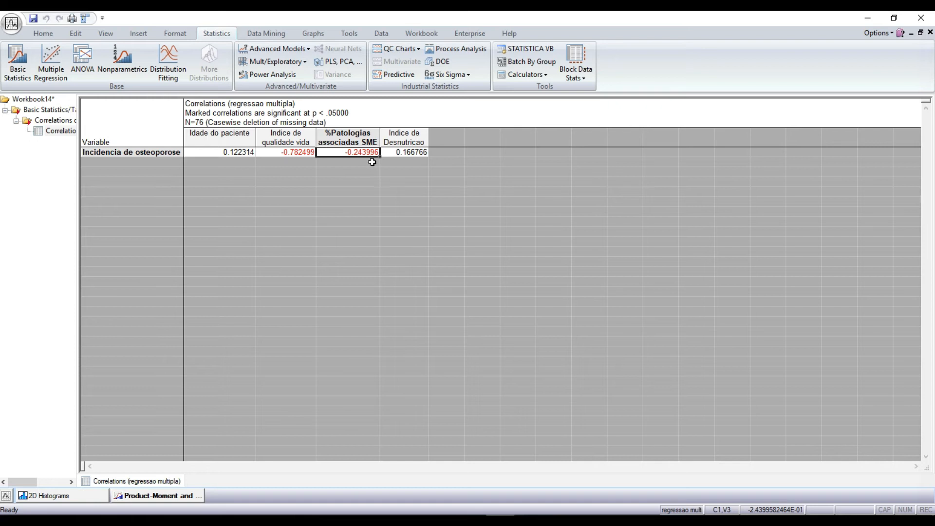
{"action": "left_click", "coordinate": [412, 152]}
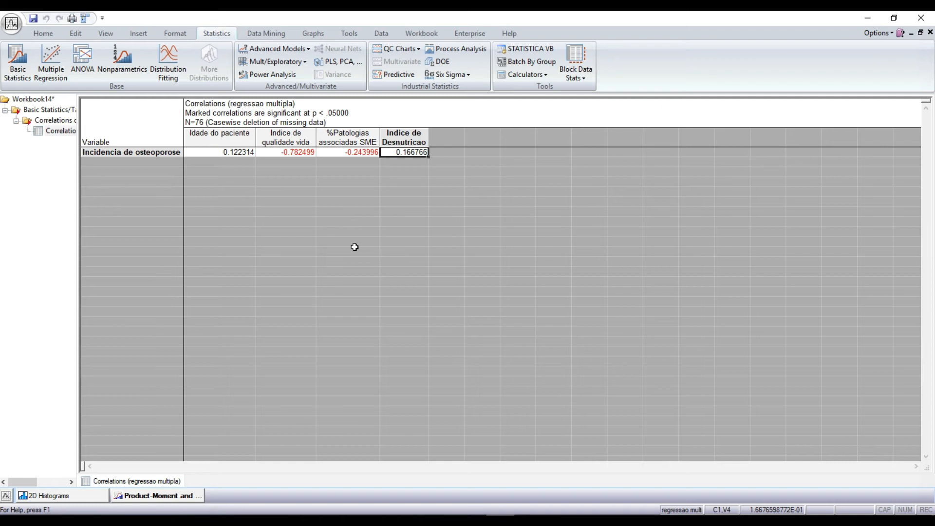
- Run a multiple linear regression with Incidencia de osteoporose as the dependent variable and variables 2-5 as independents
{"action": "left_click", "coordinate": [51, 71]}
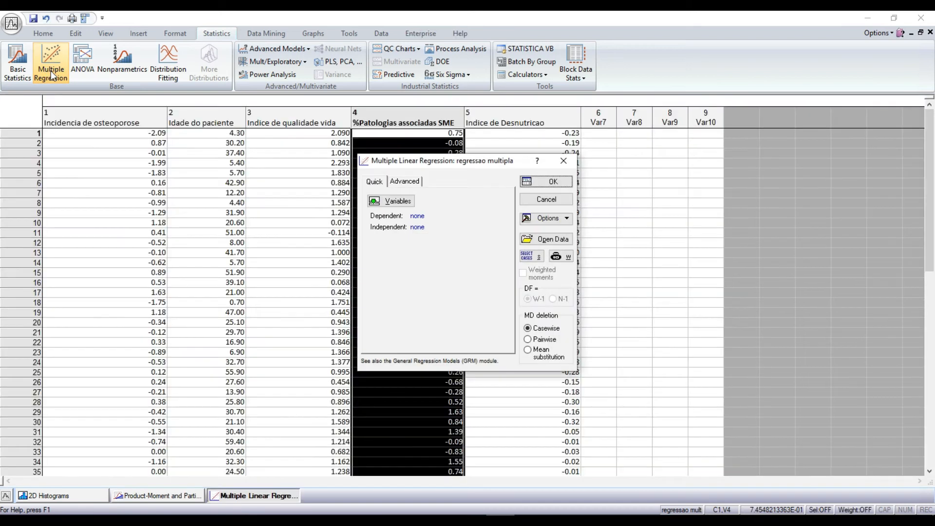
{"action": "left_click", "coordinate": [398, 202]}
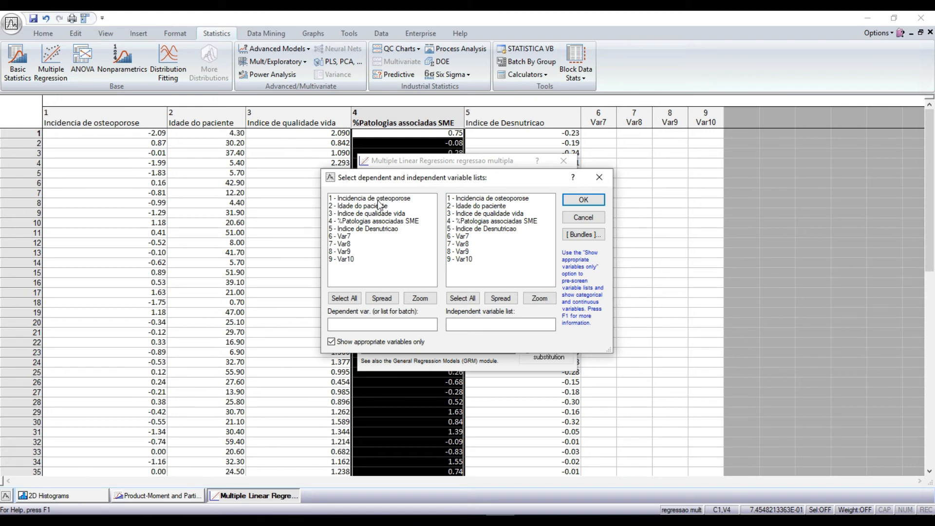
{"action": "left_click", "coordinate": [378, 199]}
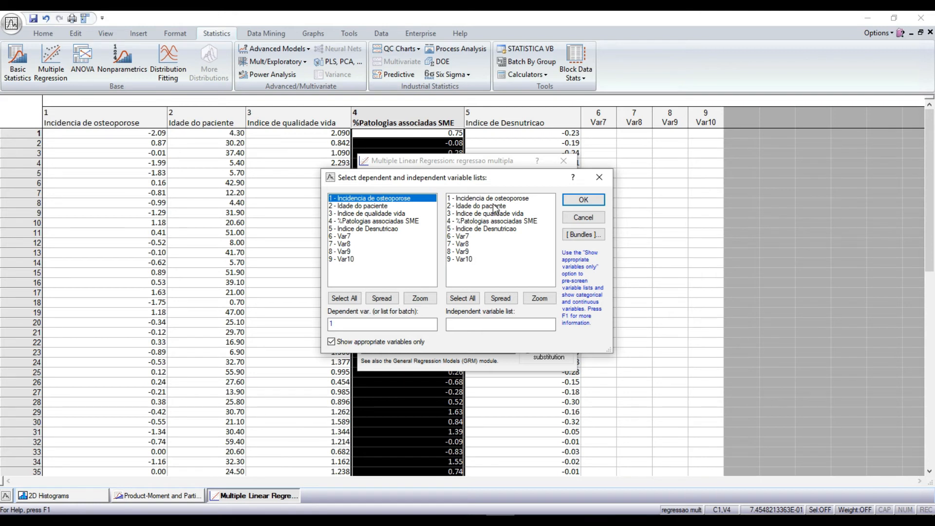
{"action": "left_click_drag", "start_coordinate": [496, 209], "coordinate": [497, 231]}
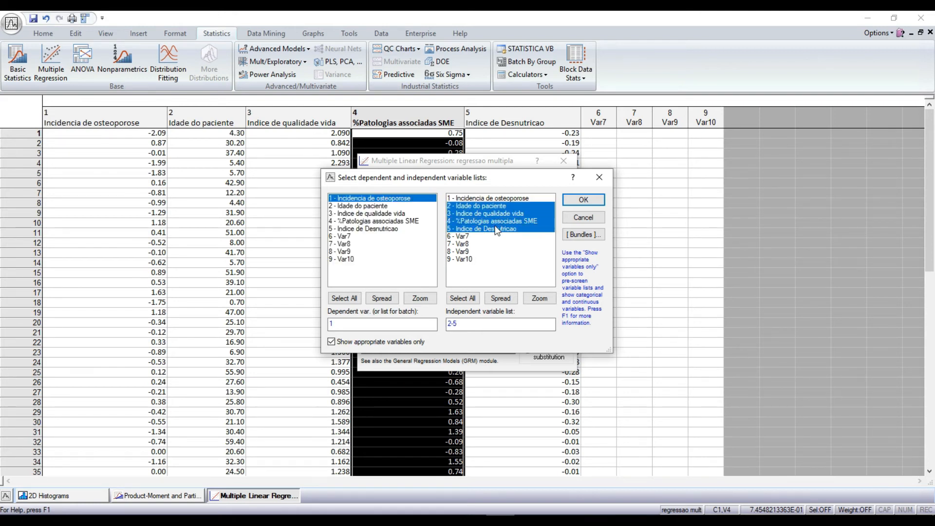
{"action": "left_click", "coordinate": [587, 200]}
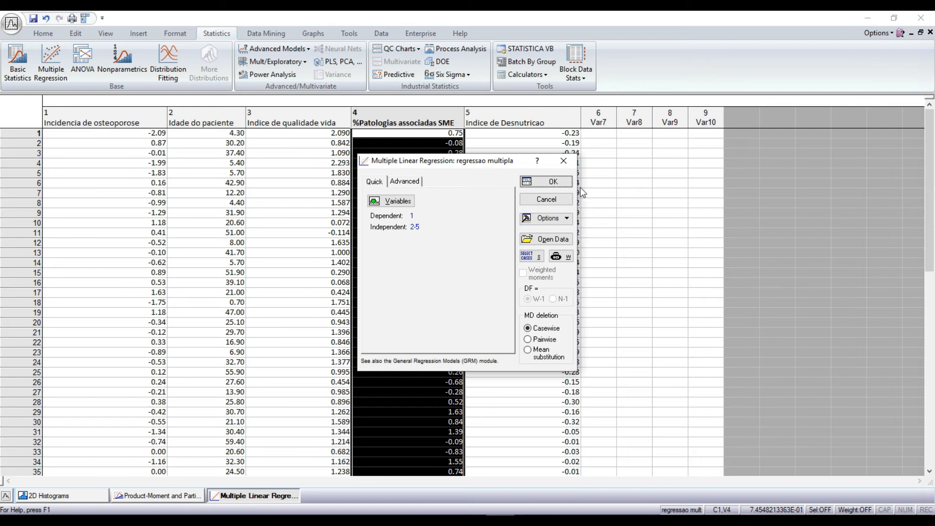
{"action": "left_click", "coordinate": [554, 181]}
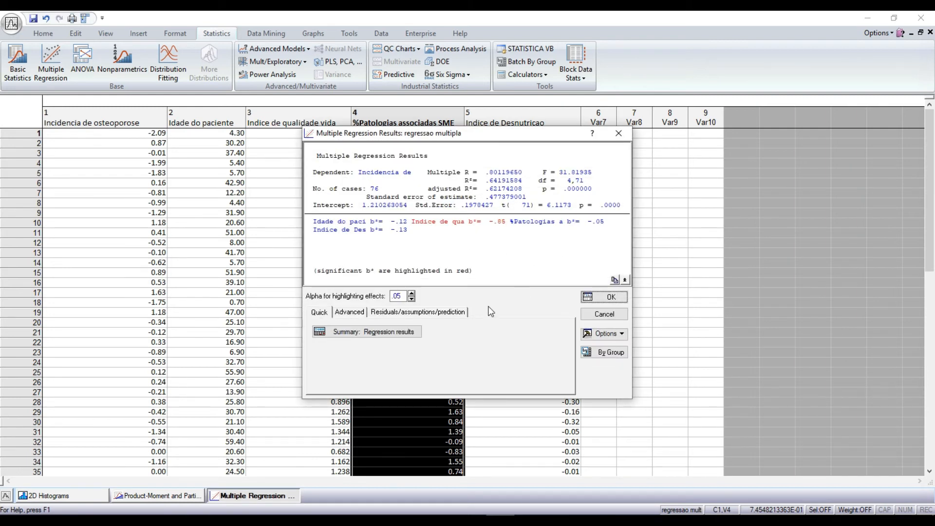
- Produce the regression results summary and examine the p-values of the intercept and Indice de qualidade vida
{"action": "left_click", "coordinate": [401, 330]}
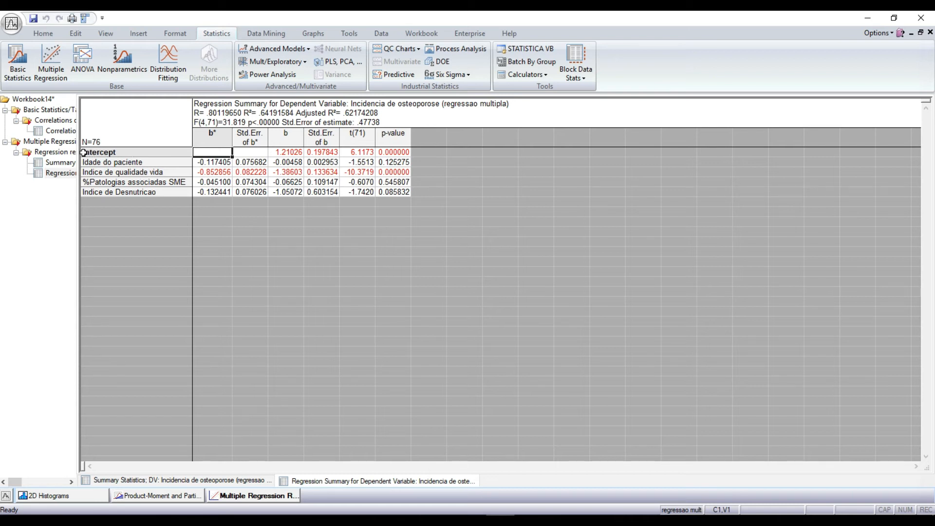
{"action": "left_click", "coordinate": [392, 152]}
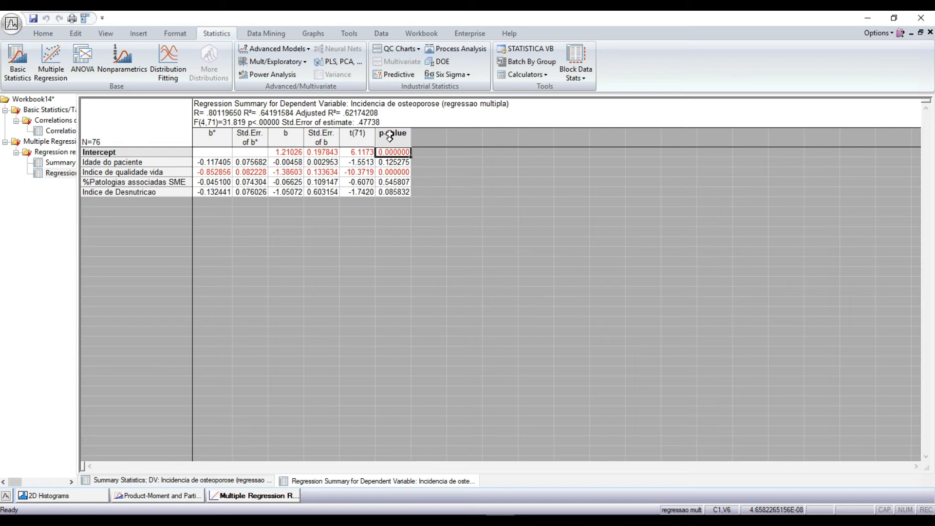
{"action": "left_click", "coordinate": [395, 172]}
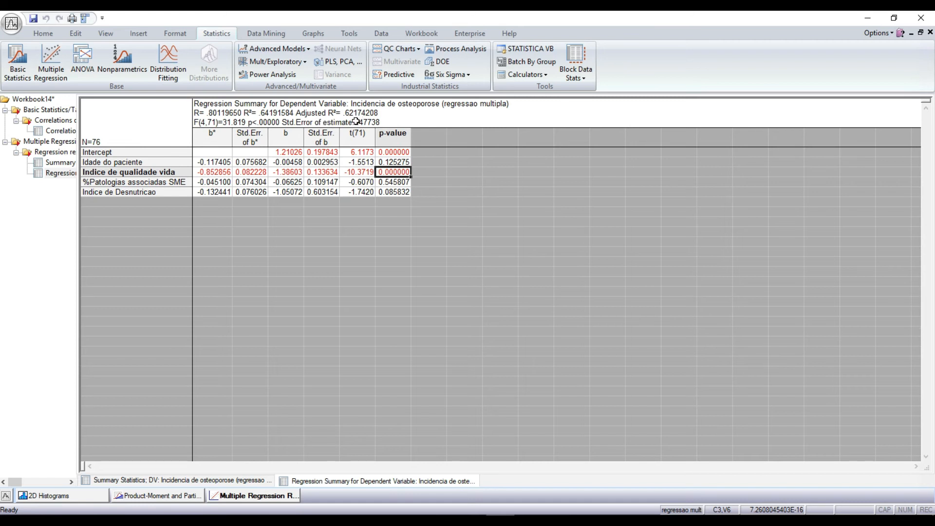
- Examine the model fit statistics in the regression summary header and the coefficients and standard errors of the predictors
{"action": "left_click", "coordinate": [342, 121]}
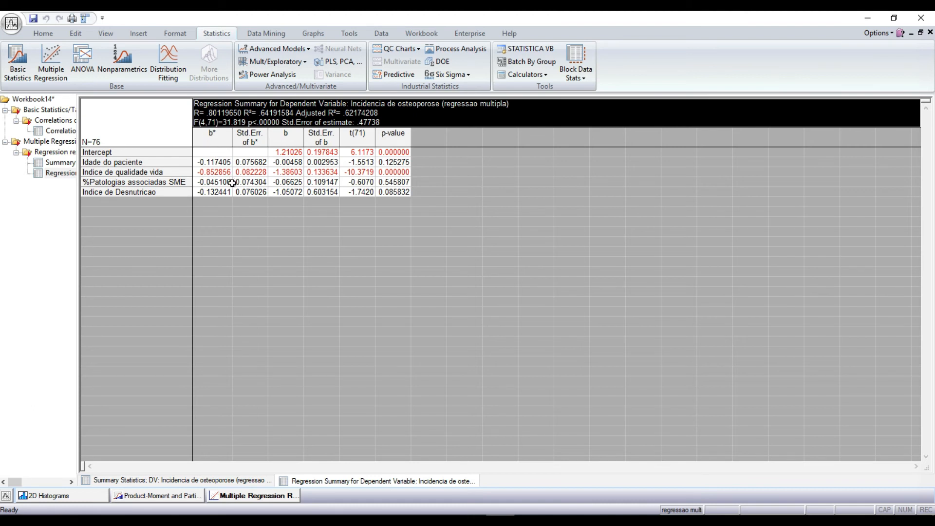
{"action": "left_click", "coordinate": [214, 173]}
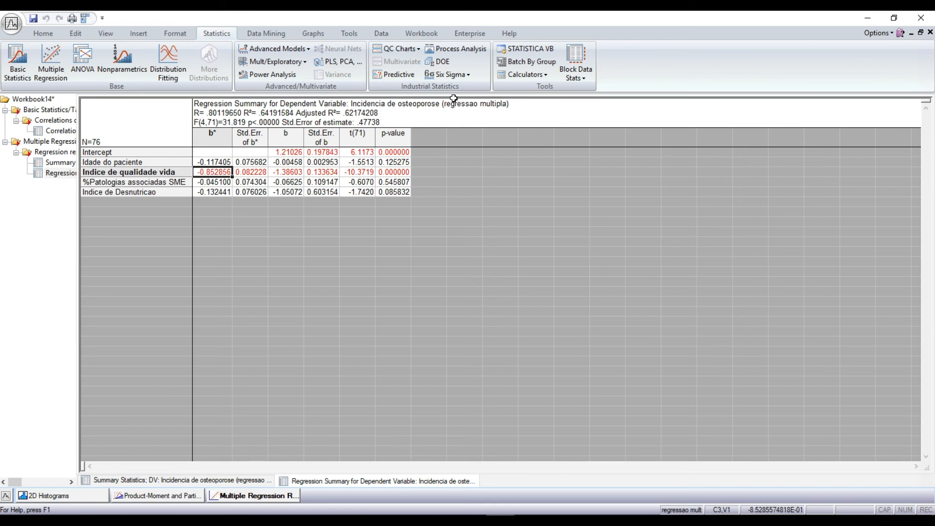
{"action": "left_click", "coordinate": [409, 108]}
{"action": "left_click", "coordinate": [296, 191]}
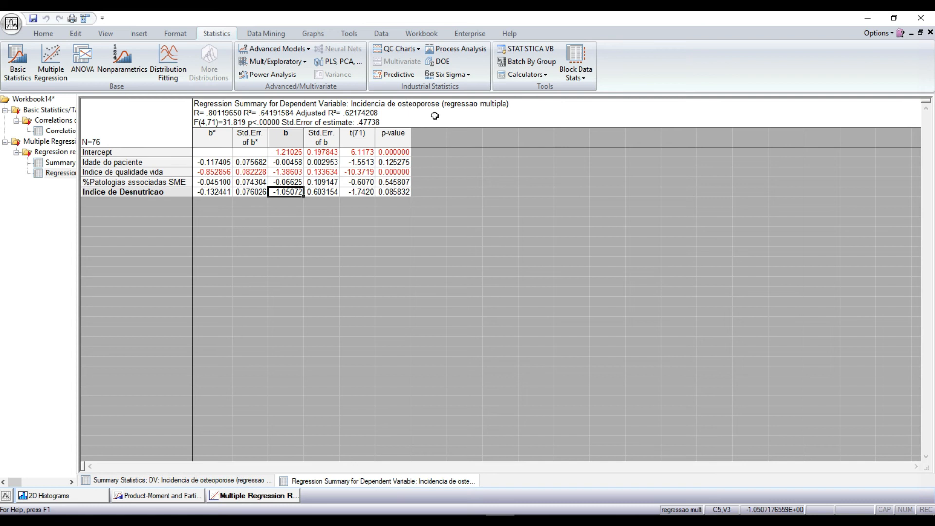
{"action": "left_click", "coordinate": [324, 181]}
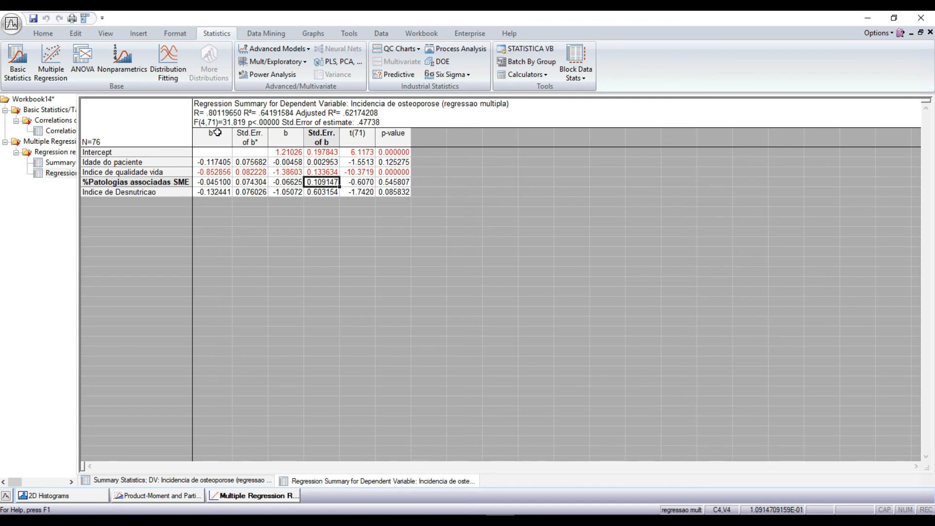
- Copy the entire regression summary table together with its headers
{"action": "left_click_drag", "start_coordinate": [209, 135], "coordinate": [396, 209]}
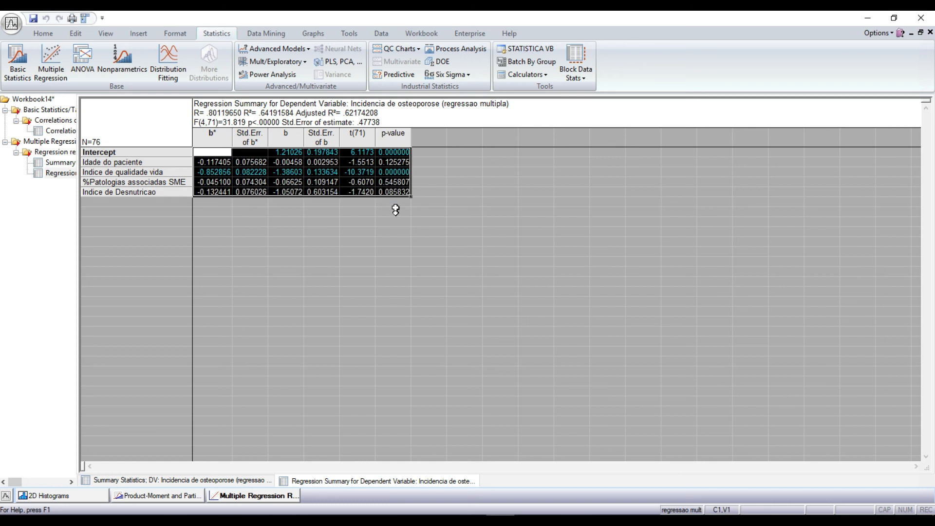
{"action": "right_click", "coordinate": [343, 174]}
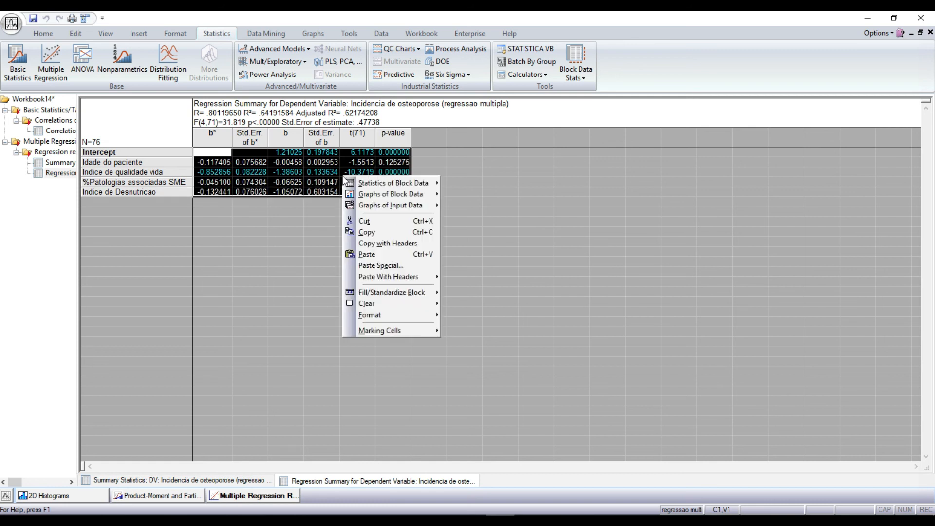
{"action": "left_click", "coordinate": [392, 243]}
{"action": "left_click", "coordinate": [415, 236]}
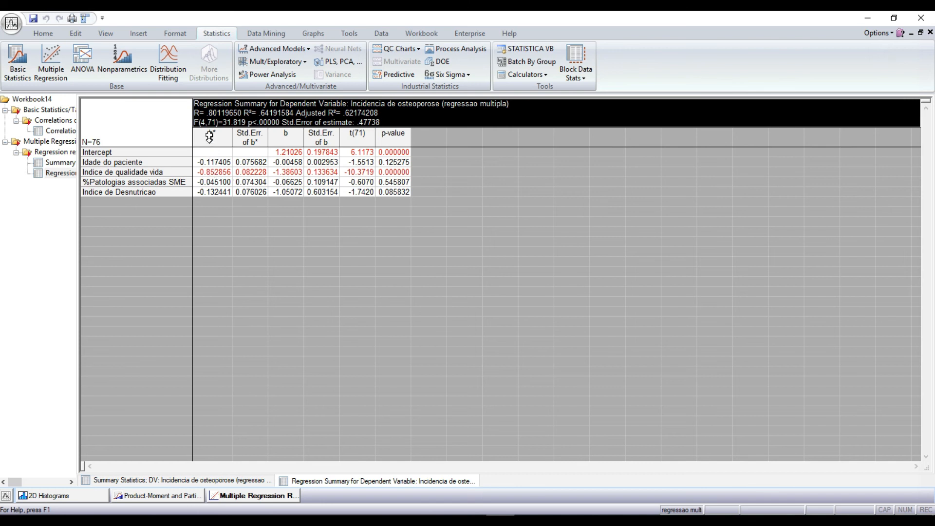
- Check the b* coefficient of Indice de qualidade vida and switch to Presentation77 in PowerPoint to view the regression table and equation
{"action": "left_click", "coordinate": [217, 173]}
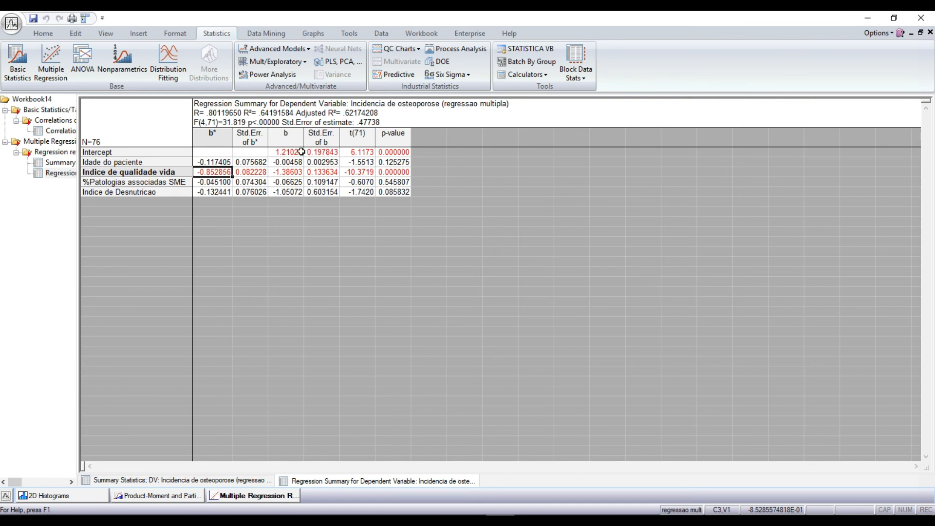
{"action": "mouse_move", "coordinate": [529, 516]}
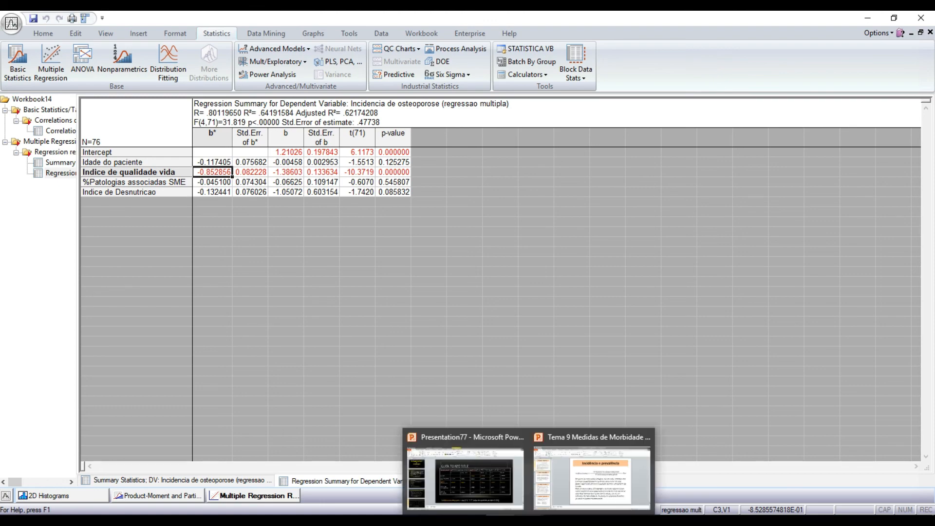
{"action": "left_click", "coordinate": [465, 477]}
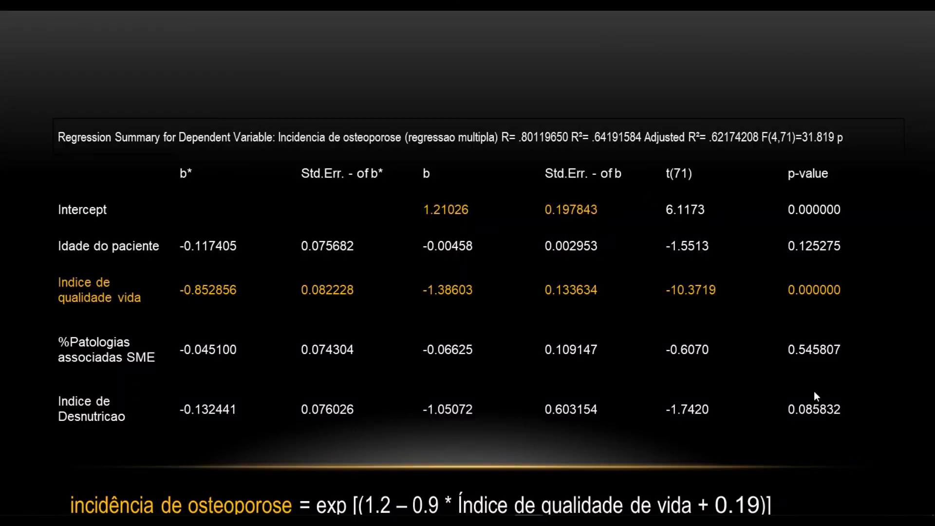